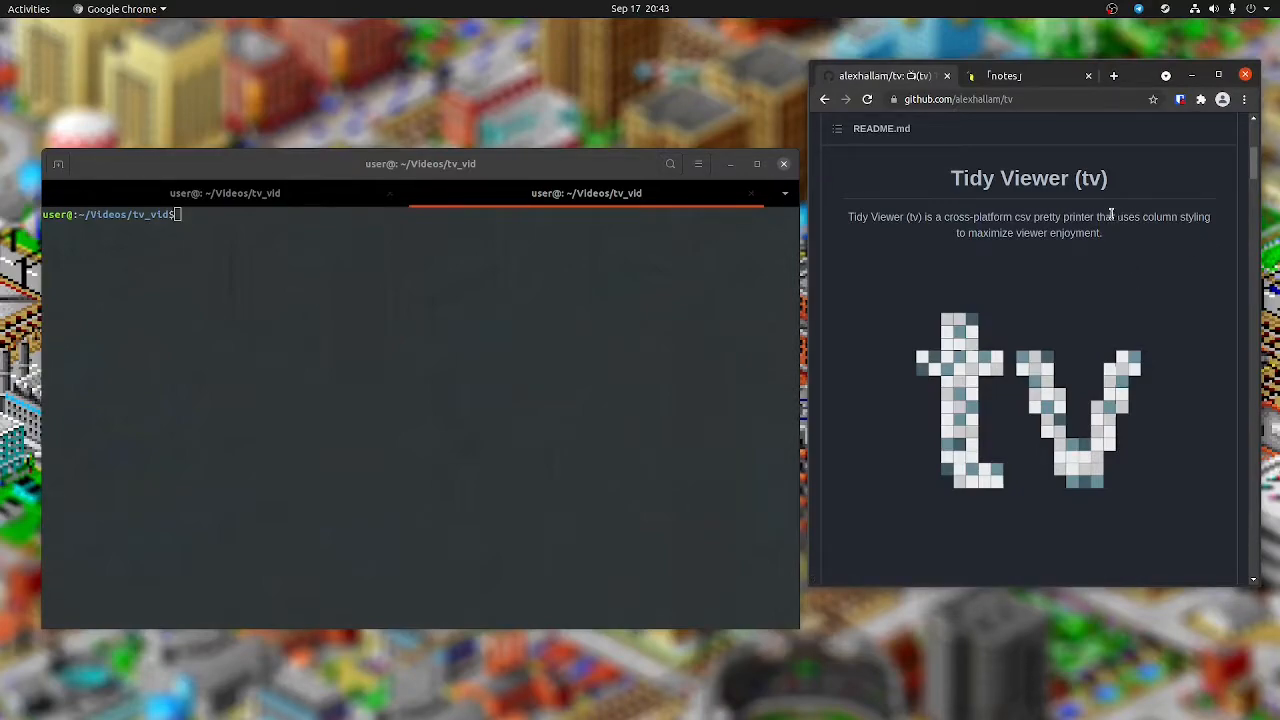
Review the tv demo item on the notes checklist page, then return to the Tidy Viewer README.
{"action": "left_click", "coordinate": [1036, 76]}
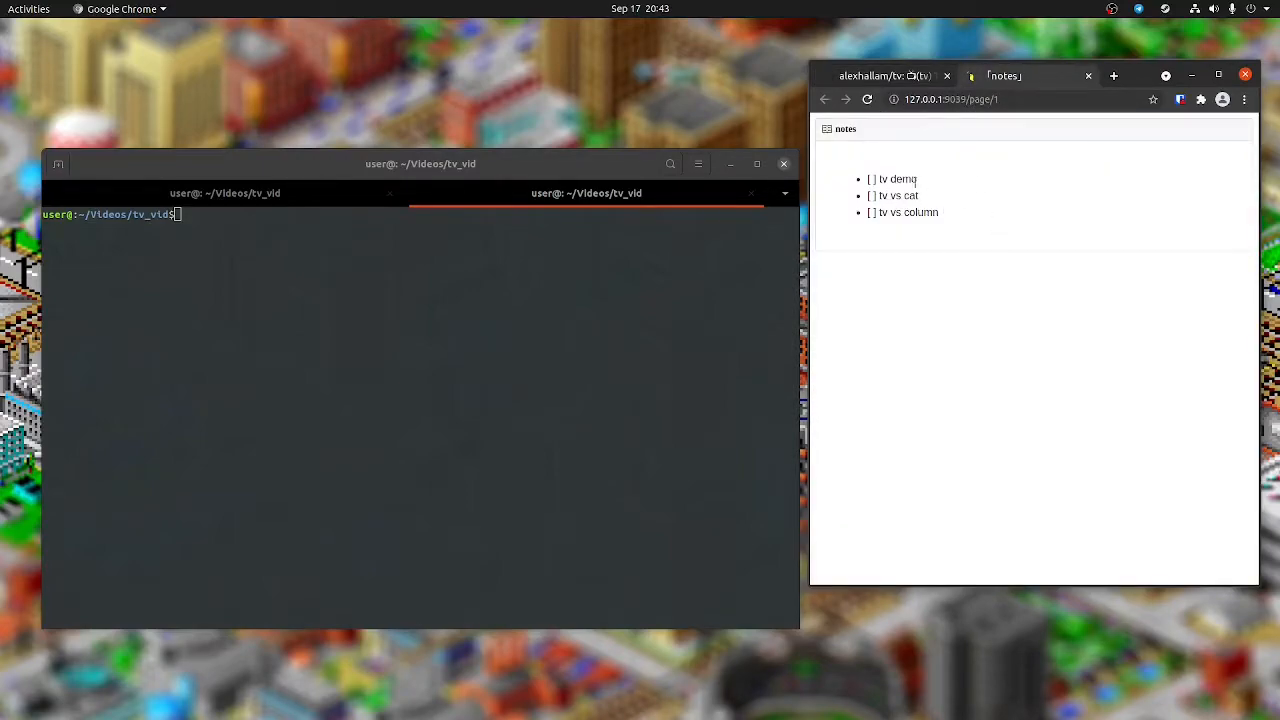
{"action": "mouse_move", "coordinate": [879, 178]}
{"action": "left_mouse_down"}
{"action": "mouse_move", "coordinate": [918, 180]}
{"action": "mouse_move", "coordinate": [940, 212]}
{"action": "left_mouse_up"}
{"action": "left_click", "coordinate": [960, 230]}
{"action": "left_click", "coordinate": [885, 75]}
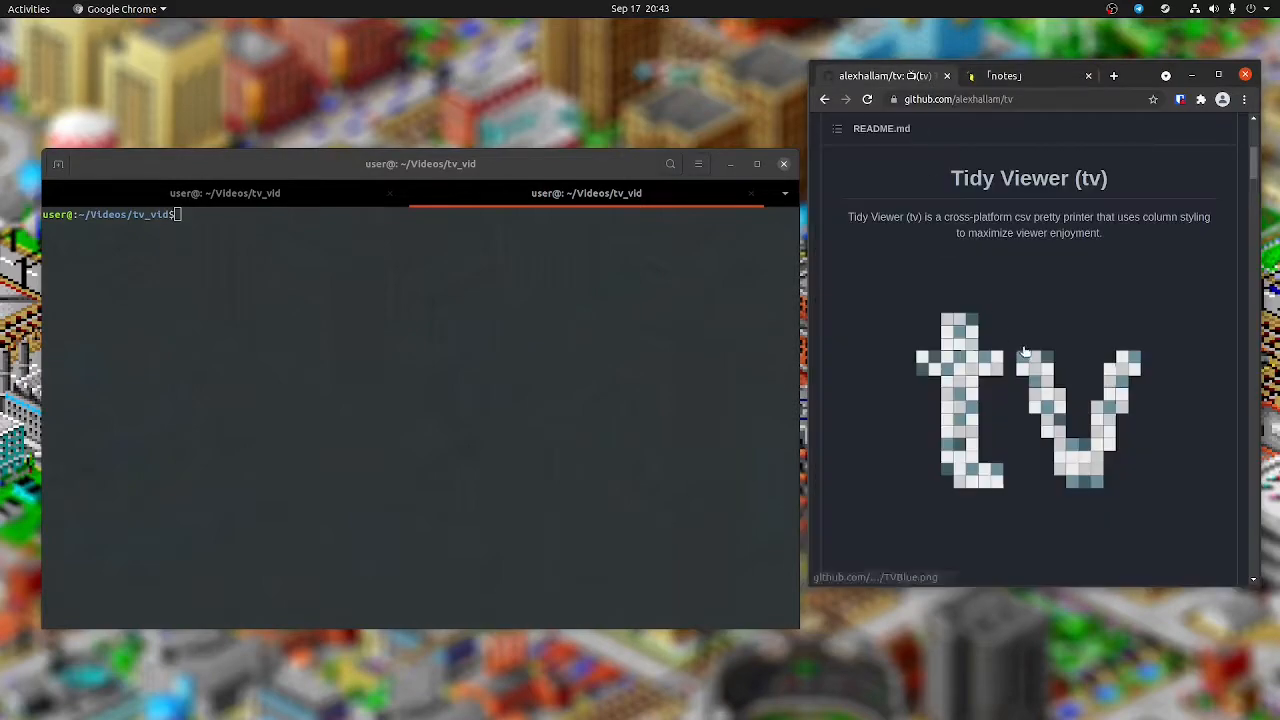
{"action": "scroll", "coordinate": [1027, 345], "scroll_direction": "down", "scroll_amount": 10}
{"action": "scroll", "coordinate": [1027, 345], "scroll_direction": "down", "scroll_amount": 5}
{"action": "scroll", "coordinate": [1027, 345], "scroll_direction": "down", "scroll_amount": 5}
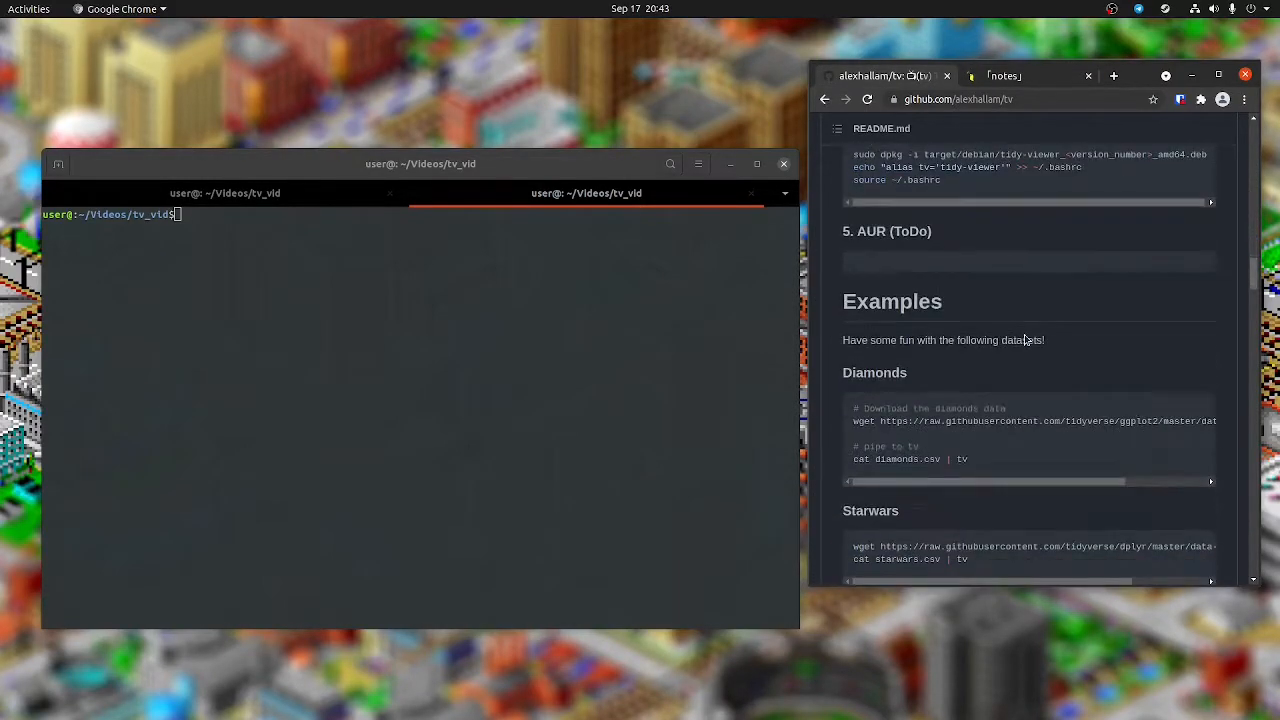
{"action": "scroll", "coordinate": [1020, 335], "scroll_direction": "down", "scroll_amount": 3}
{"action": "scroll", "coordinate": [1020, 335], "scroll_direction": "down", "scroll_amount": 2}
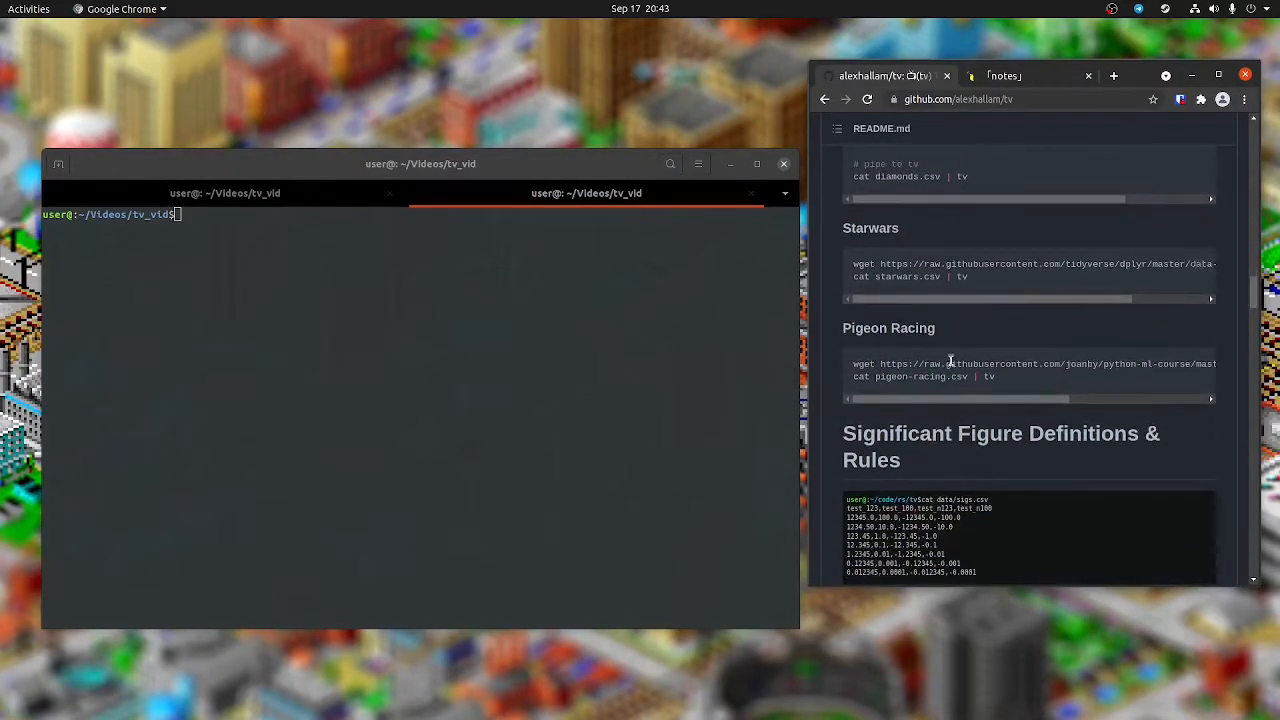
{"action": "left_click_drag", "start_coordinate": [853, 363], "coordinate": [1053, 363]}
Run the Pigeon Racing wget command from the README to download pigeon-racing.csv, then clear the screen.
{"action": "left_click", "coordinate": [1072, 373]}
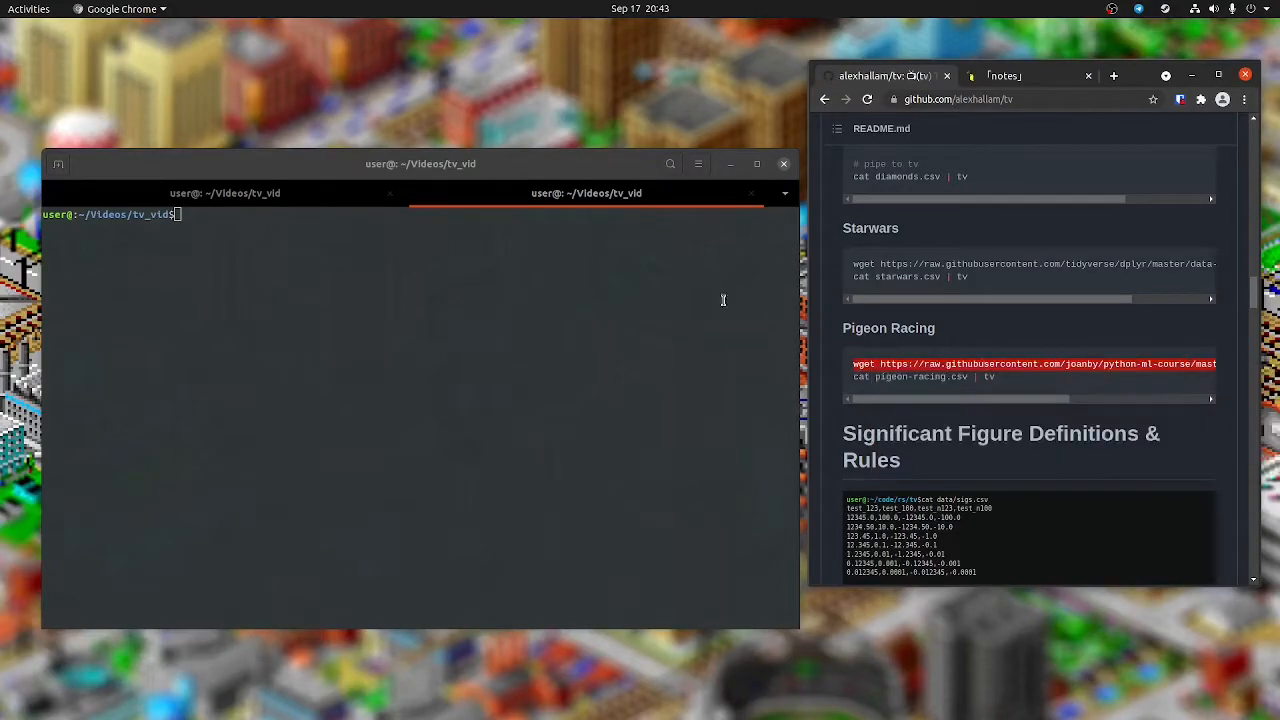
{"action": "right_click", "coordinate": [604, 266]}
{"action": "left_click", "coordinate": [636, 309]}
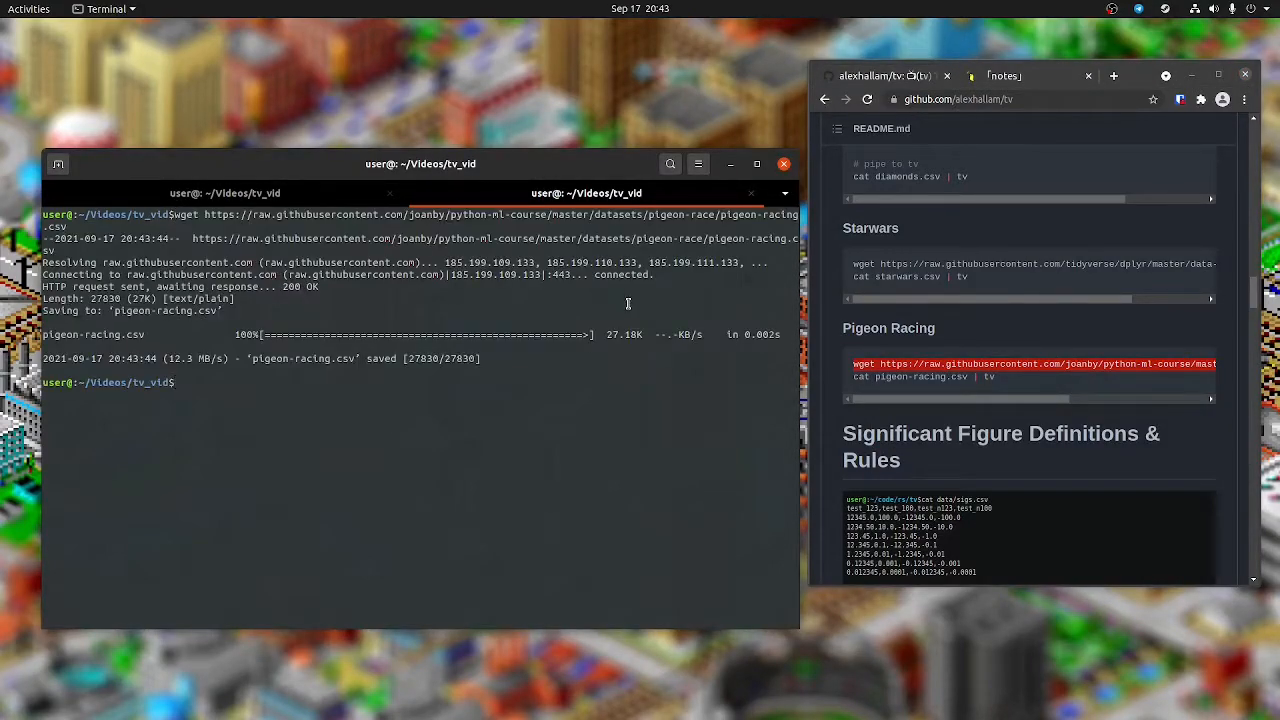
{"action": "key", "text": "ctrl+l"}
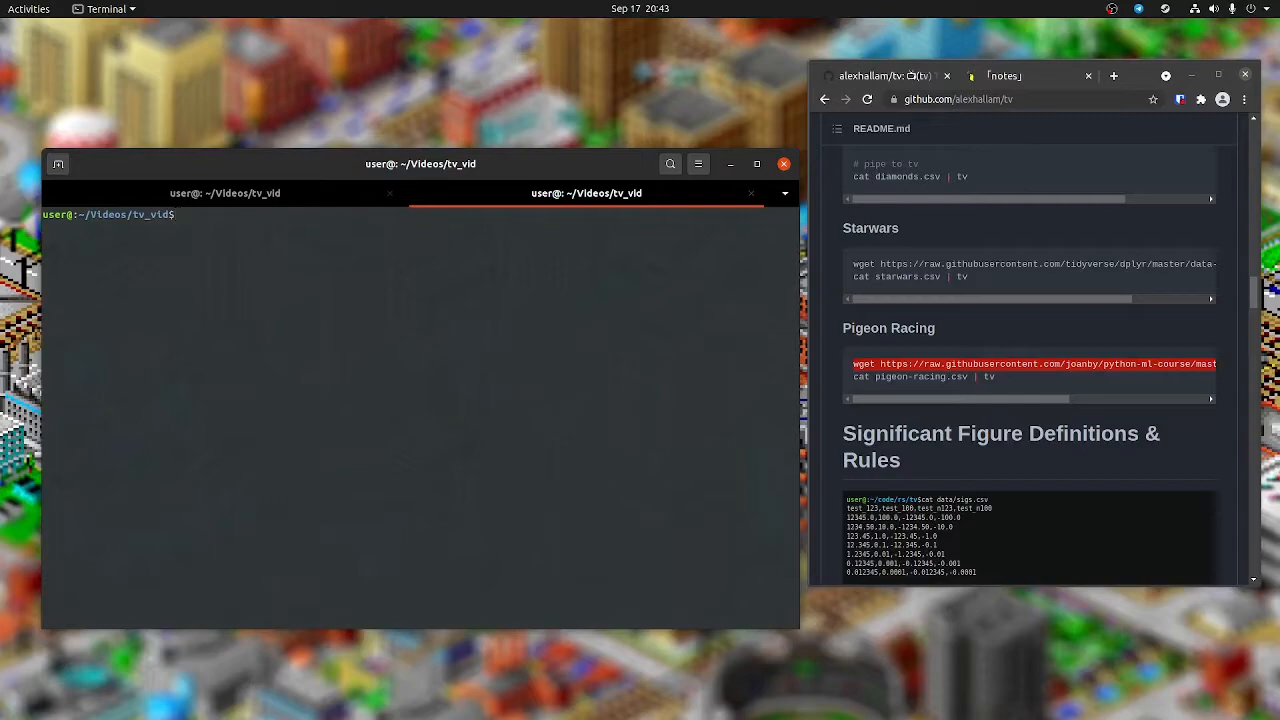
Copy the 'cat pigeon-racing.csv | tv' command from the README into the terminal prompt.
{"action": "left_click_drag", "start_coordinate": [1000, 377], "coordinate": [853, 377]}
{"action": "right_click", "coordinate": [878, 380]}
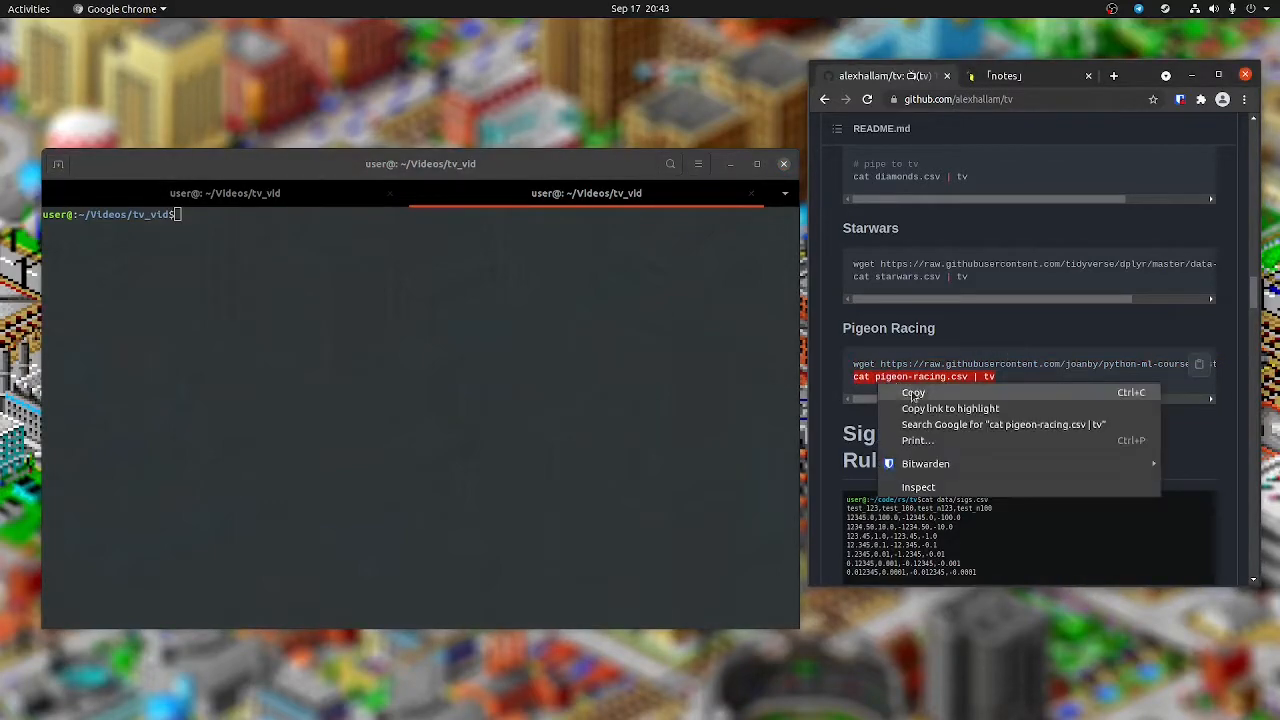
{"action": "left_click", "coordinate": [912, 393]}
{"action": "right_click", "coordinate": [495, 268]}
{"action": "left_click", "coordinate": [530, 312]}
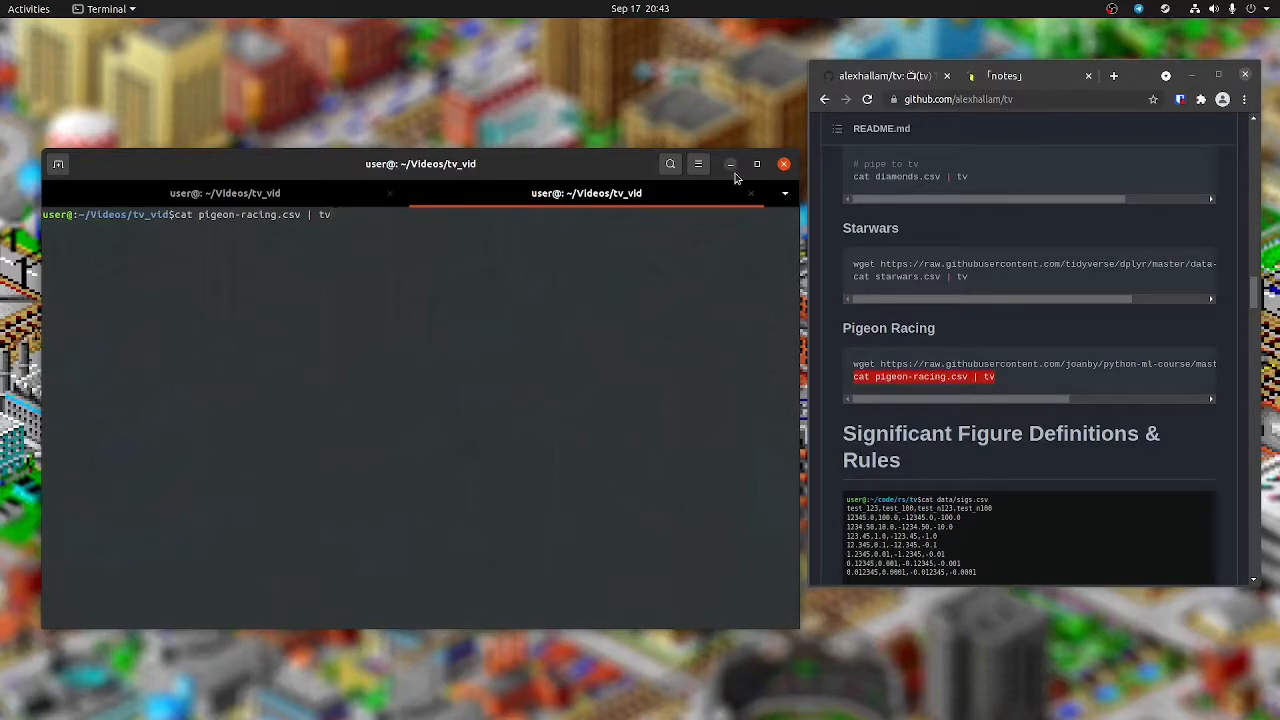
Render pigeon-racing.csv through tv and highlight the rows-remaining footer line.
{"action": "key", "text": "Return"}
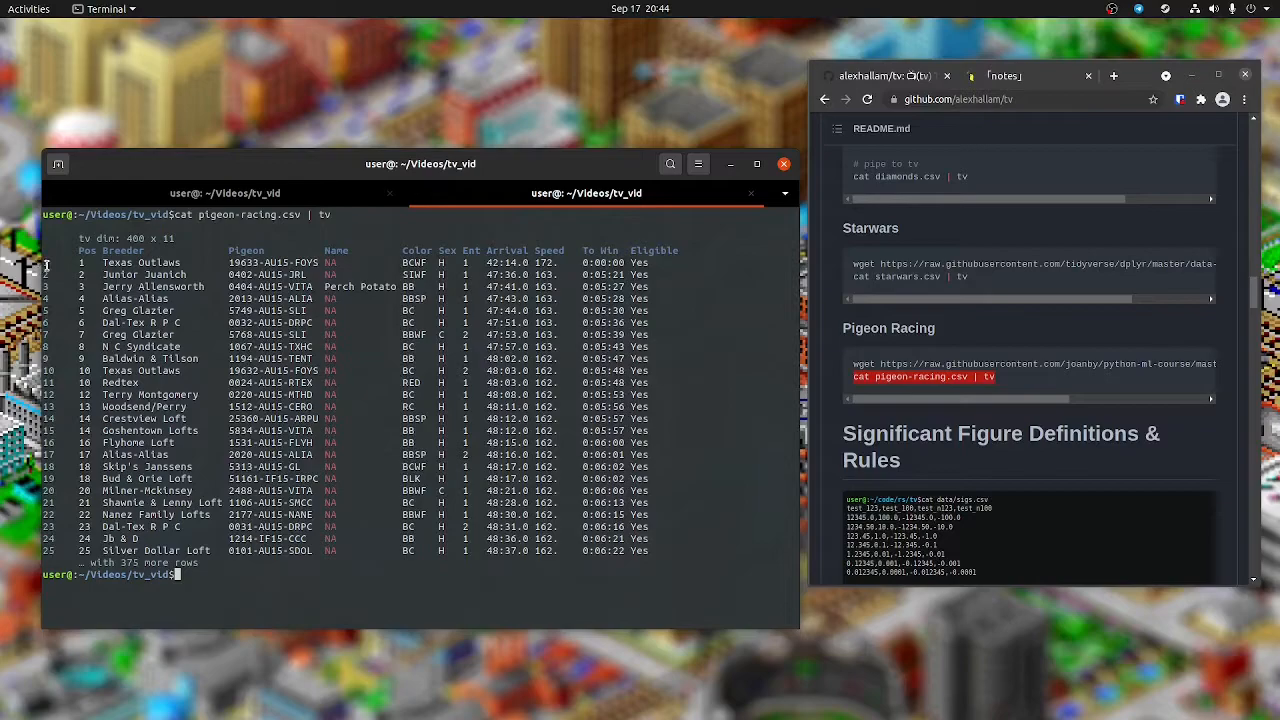
{"action": "left_click_drag", "start_coordinate": [240, 565], "coordinate": [52, 562]}
{"action": "left_click", "coordinate": [46, 568]}
{"action": "triple_click", "coordinate": [46, 565]}
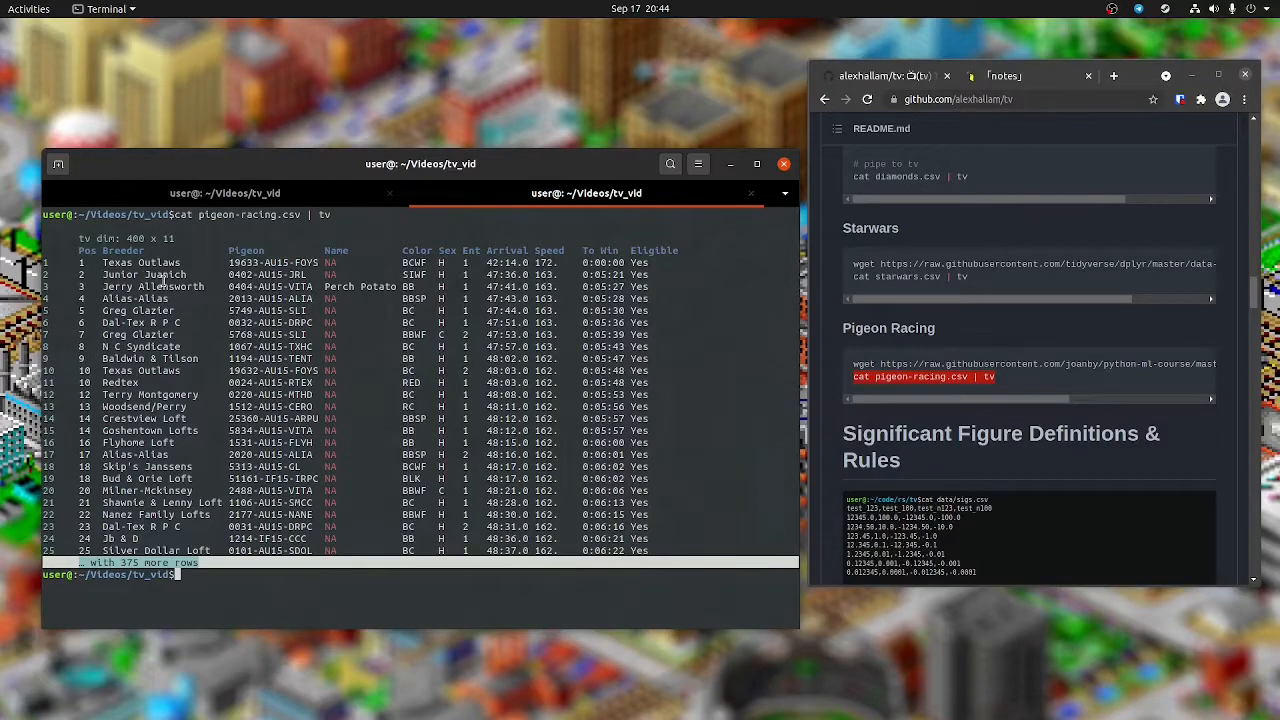
{"action": "left_click", "coordinate": [116, 572]}
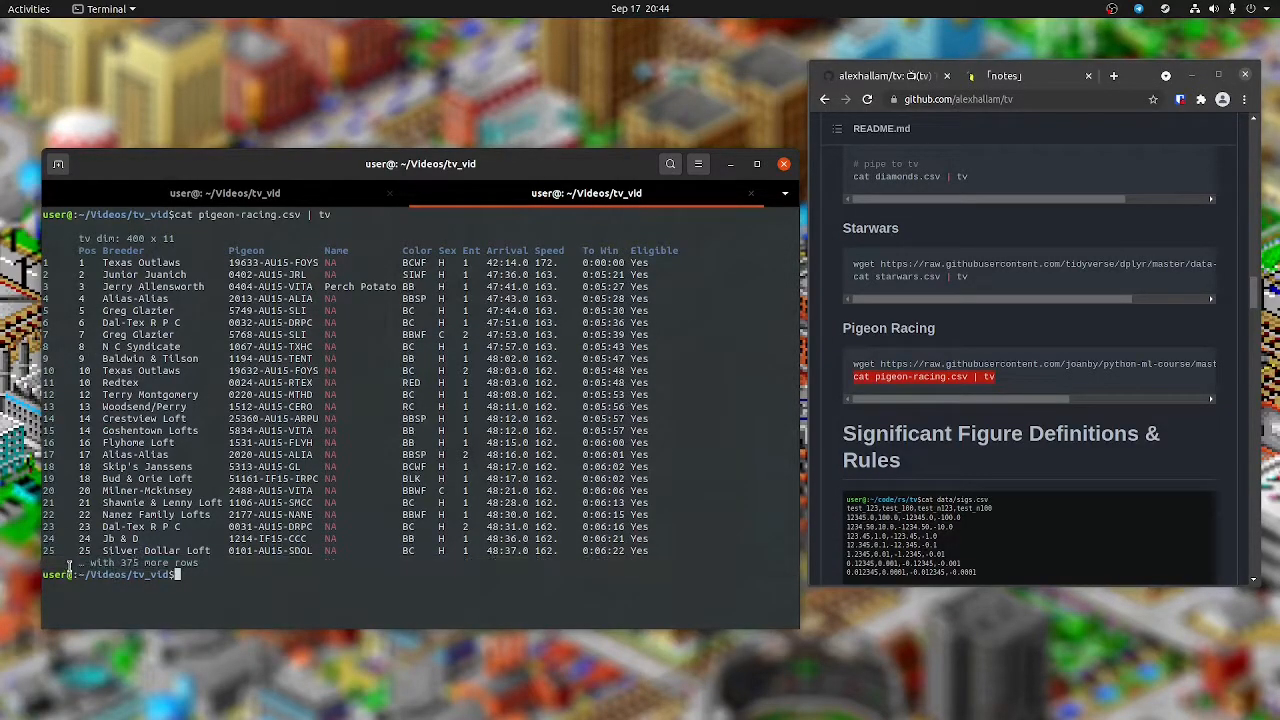
Highlight the 'with 375 more rows' phrase and the number 375 in the footer.
{"action": "left_click_drag", "start_coordinate": [88, 563], "coordinate": [190, 563]}
{"action": "double_click", "coordinate": [128, 563]}
{"action": "left_click", "coordinate": [205, 576]}
Check off the tv demo item in notes.md in vim, save it, and view the rendered notes page.
{"action": "left_click", "coordinate": [270, 195]}
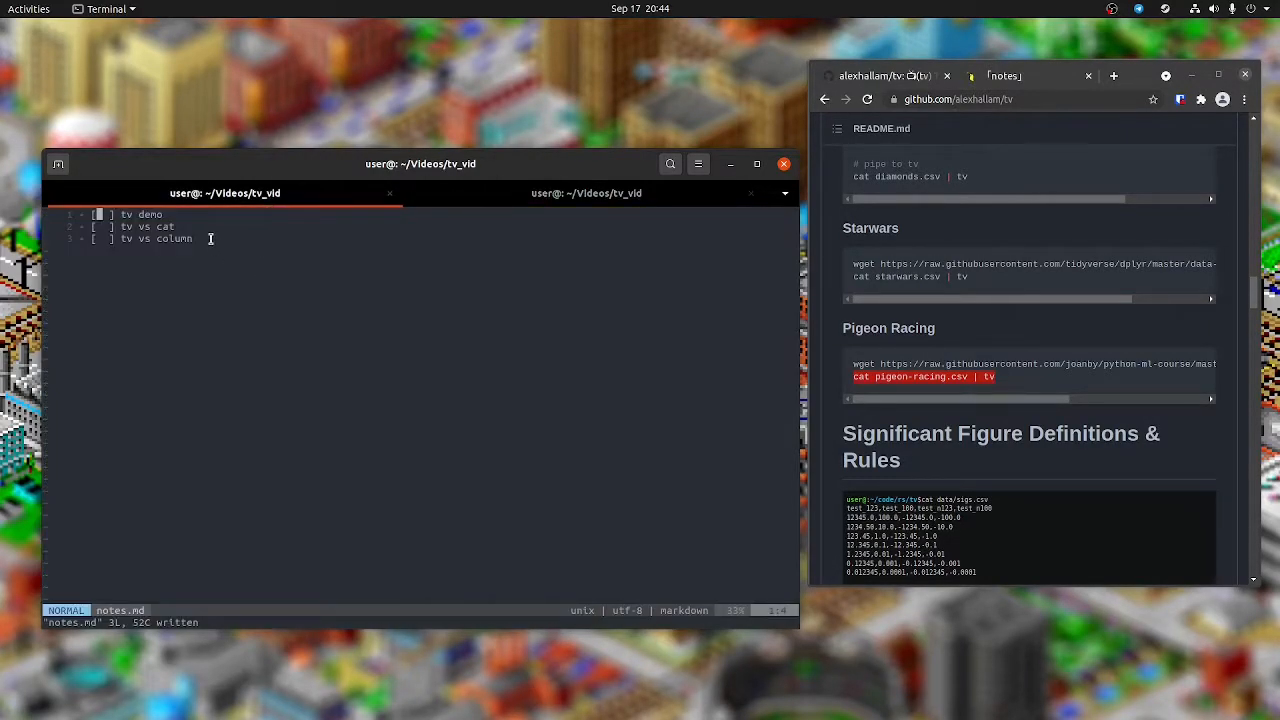
{"action": "type", "text": "s"}
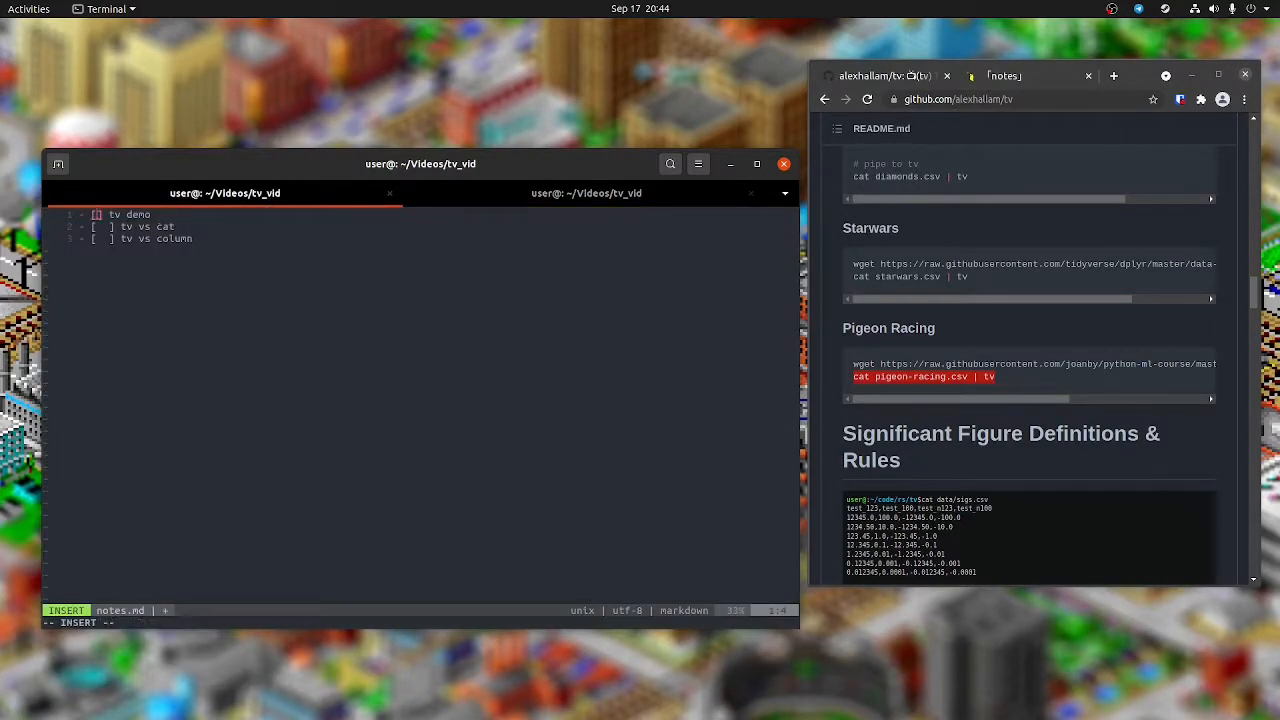
{"action": "type", "text": "x"}
{"action": "key", "text": "Escape"}
{"action": "type", "text": ":w"}
{"action": "key", "text": "Return"}
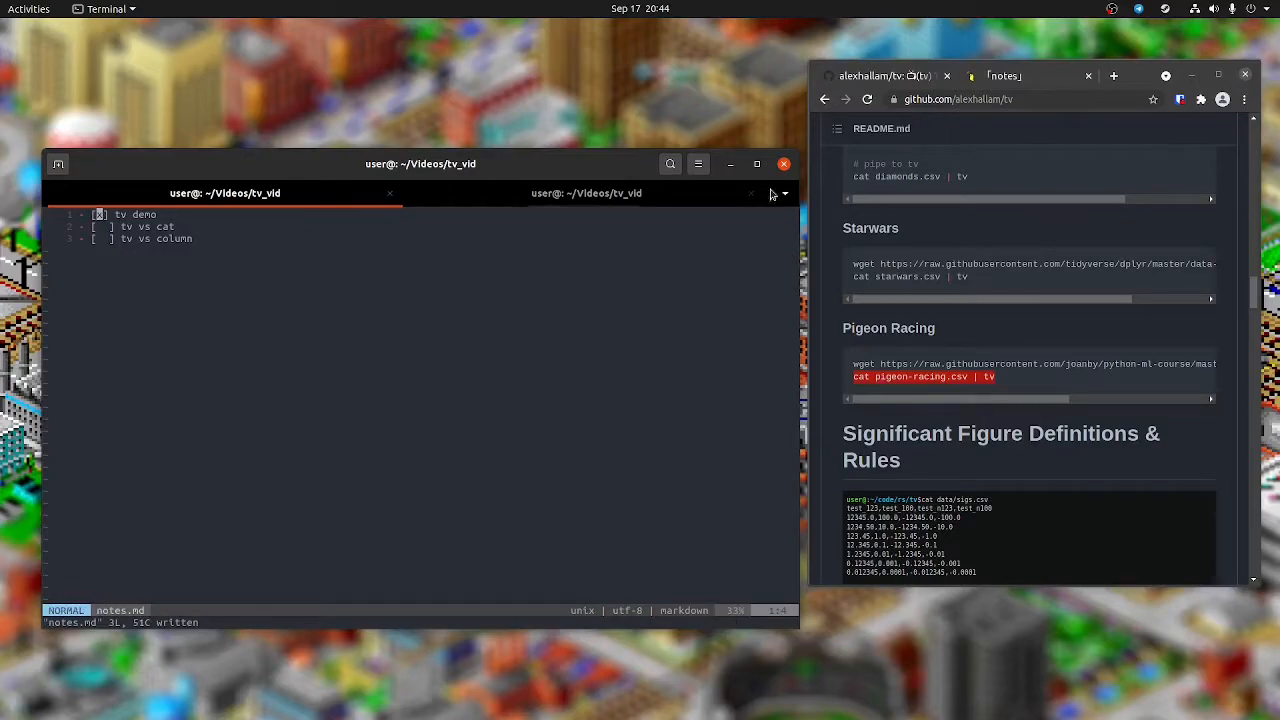
{"action": "left_click", "coordinate": [1024, 77]}
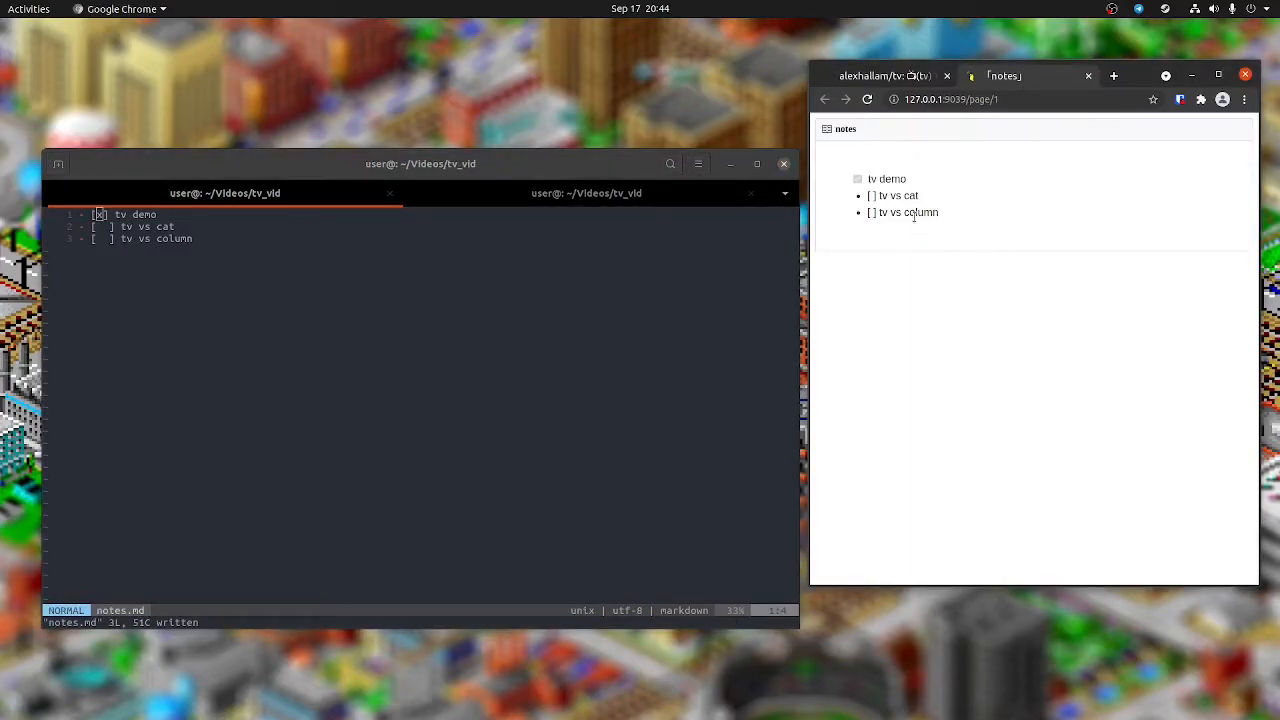
Print pigeon-racing.csv with plain cat to show the raw unformatted output.
{"action": "left_click", "coordinate": [612, 193]}
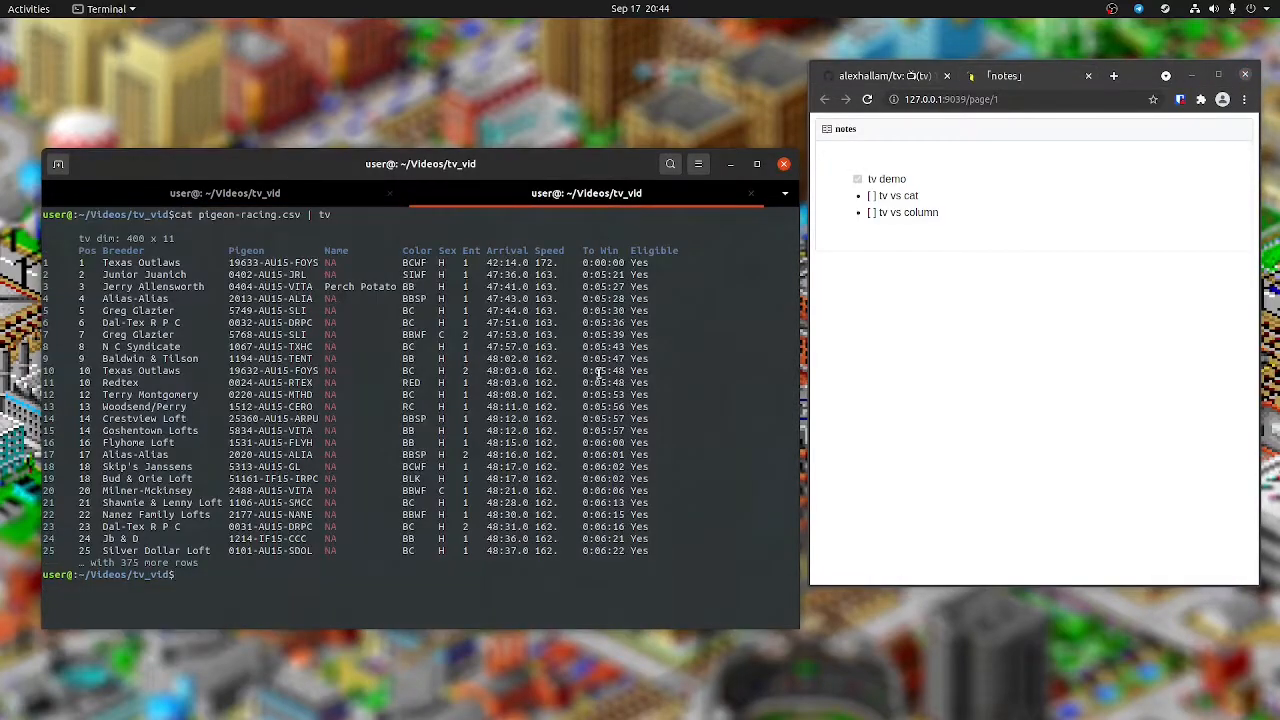
{"action": "key", "text": "Up"}
{"action": "key", "text": "BackSpace"}
{"action": "key", "text": "BackSpace"}
{"action": "key", "text": "BackSpace"}
{"action": "key", "text": "Return"}
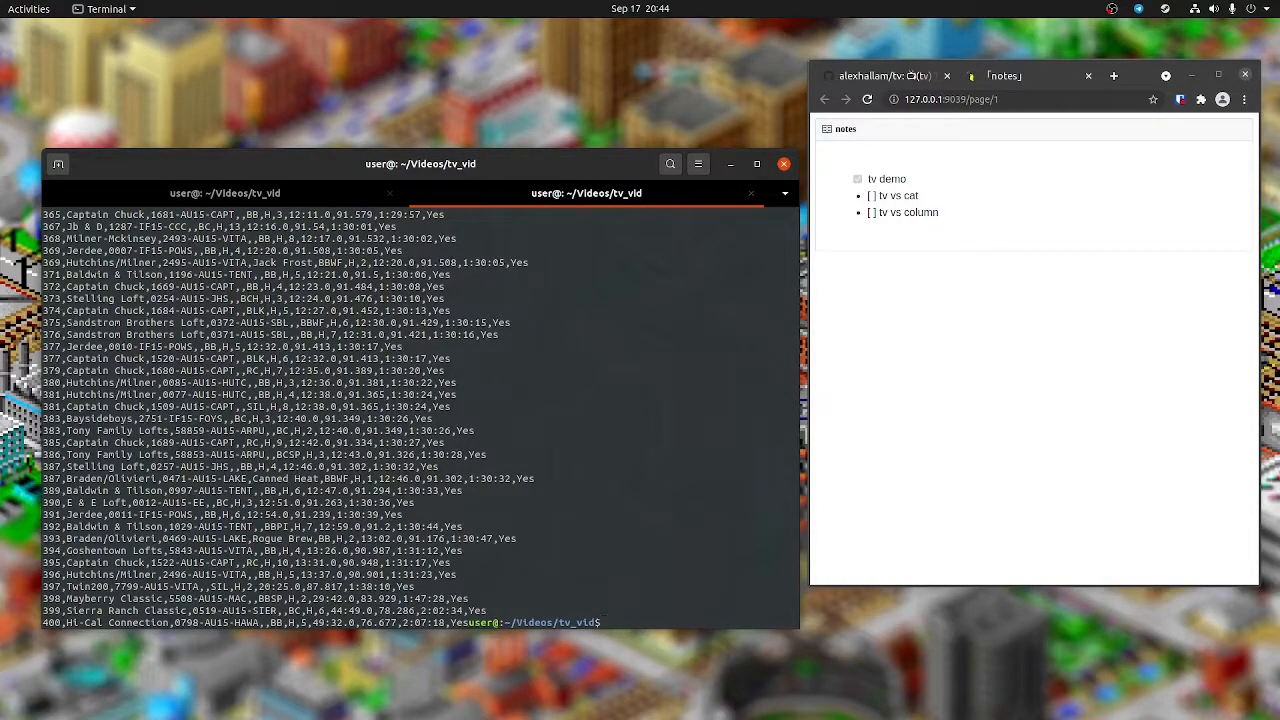
{"action": "key", "text": "ctrl+l"}
Show the first rows with cat | head, then pipe the same rows through tv for comparison.
{"action": "key", "text": "Up"}
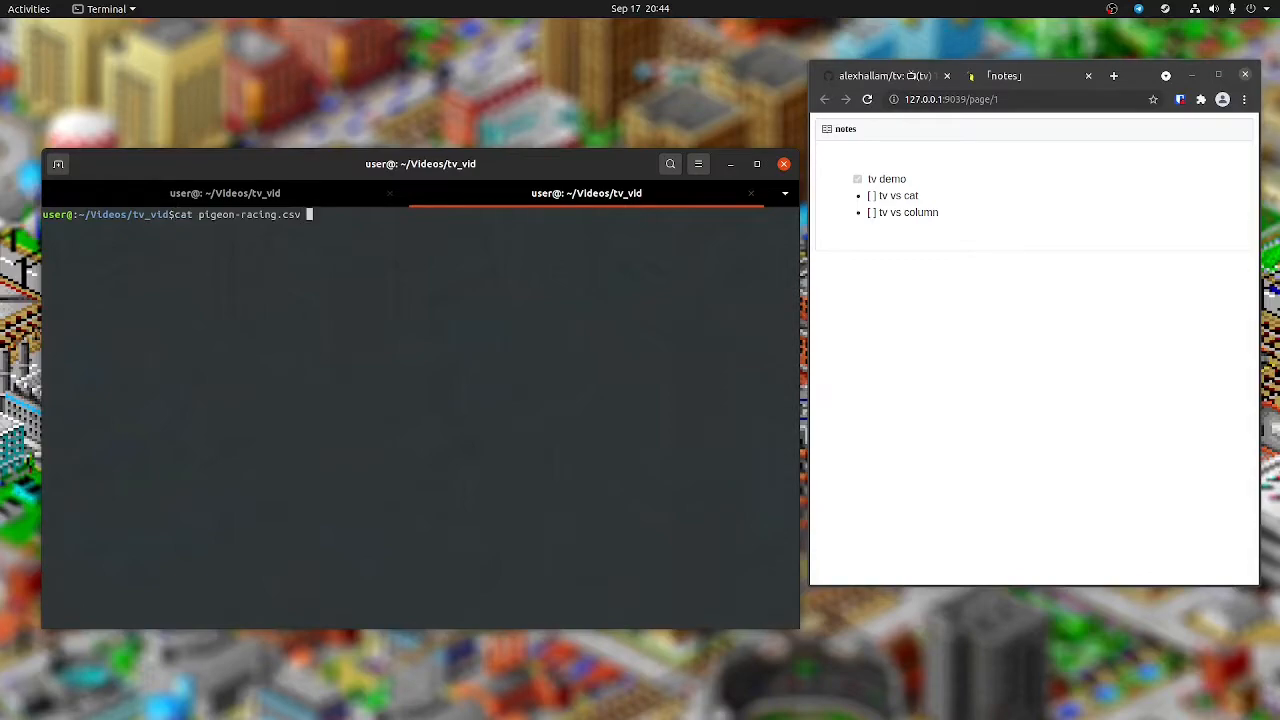
{"action": "type", "text": "| "}
{"action": "type", "text": "head"}
{"action": "key", "text": "Return"}
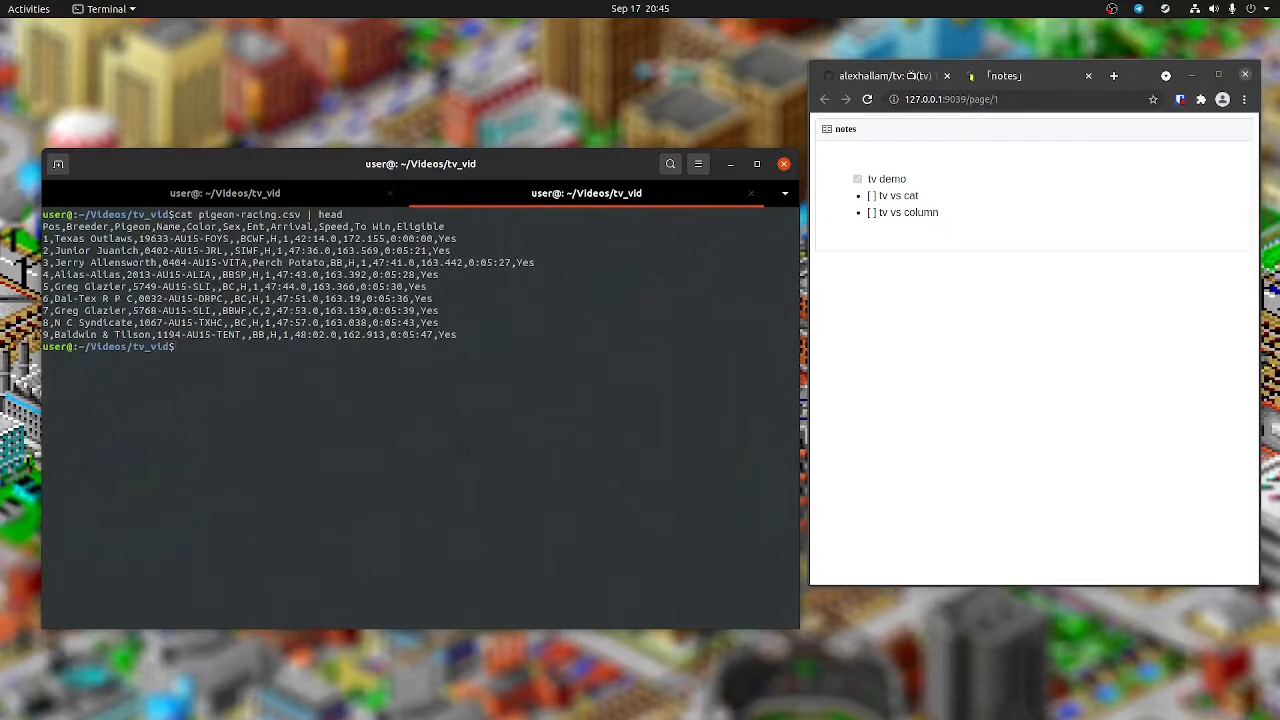
{"action": "key", "text": "Up"}
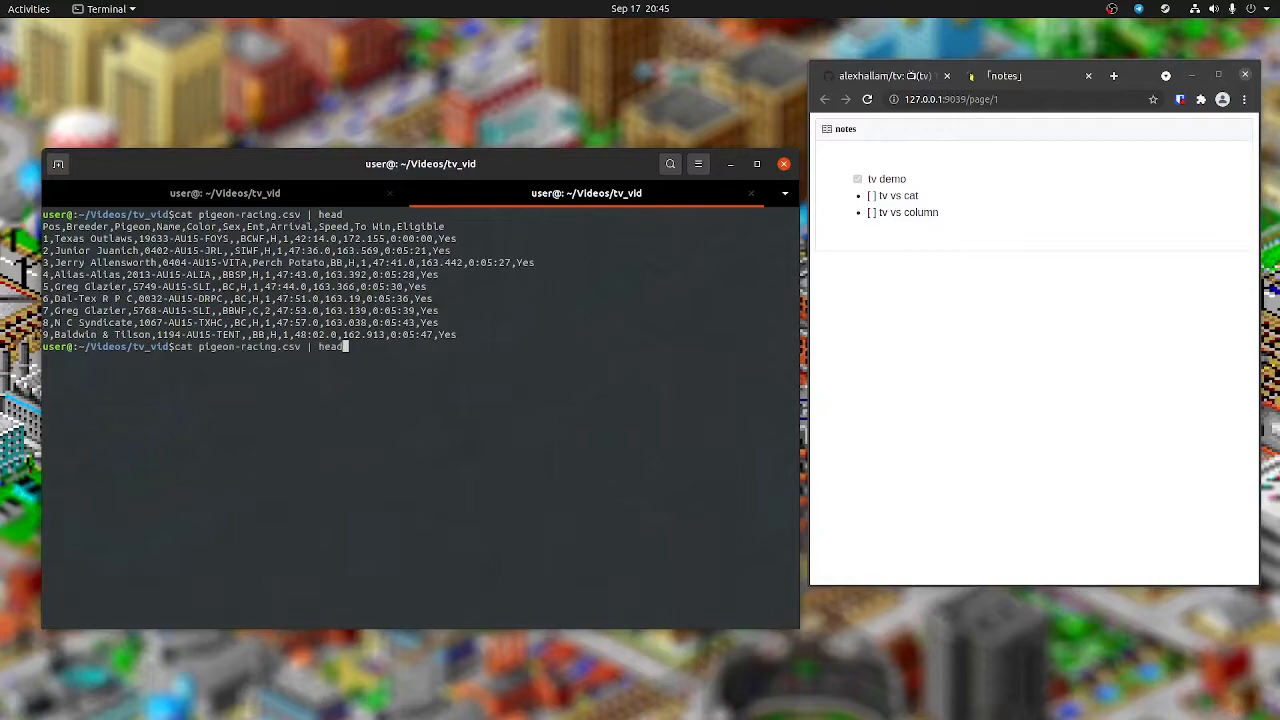
{"action": "type", "text": " | t"}
{"action": "type", "text": "v"}
{"action": "key", "text": "Return"}
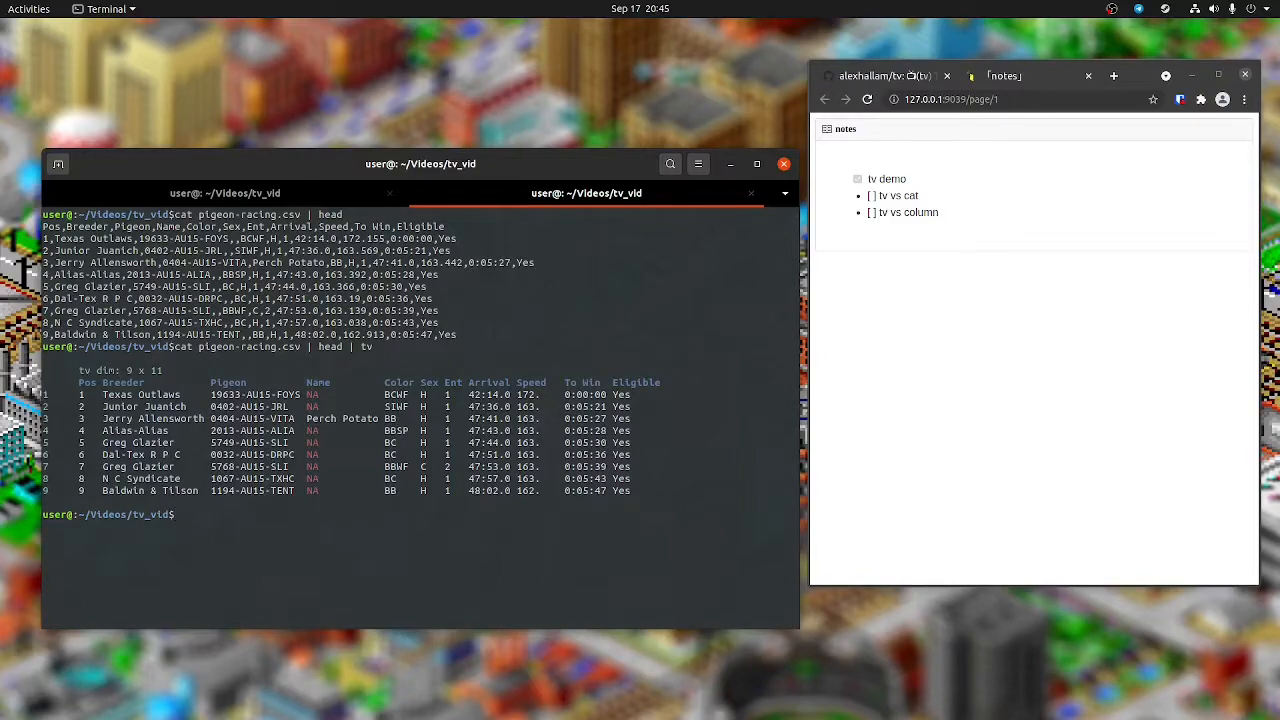
{"action": "key", "text": "ctrl+l"}
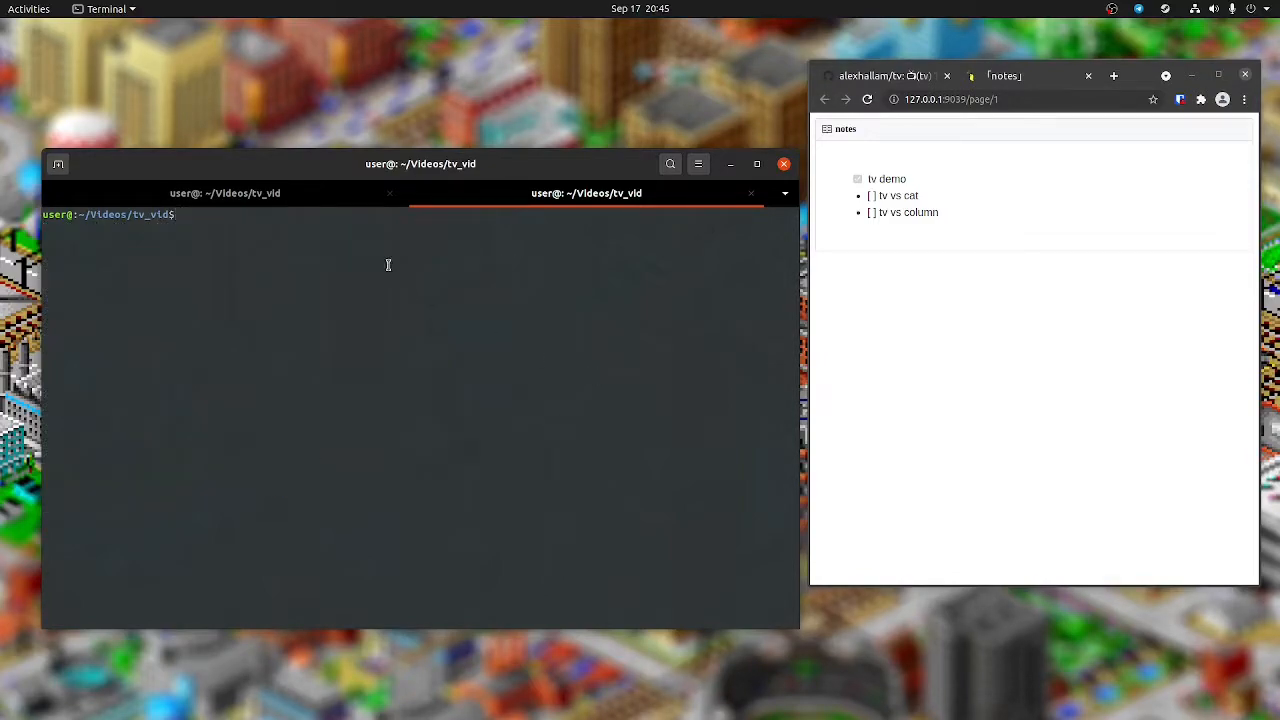
Check off the tv vs cat item in notes.md and save the file.
{"action": "left_click", "coordinate": [310, 196]}
{"action": "type", "text": "j"}
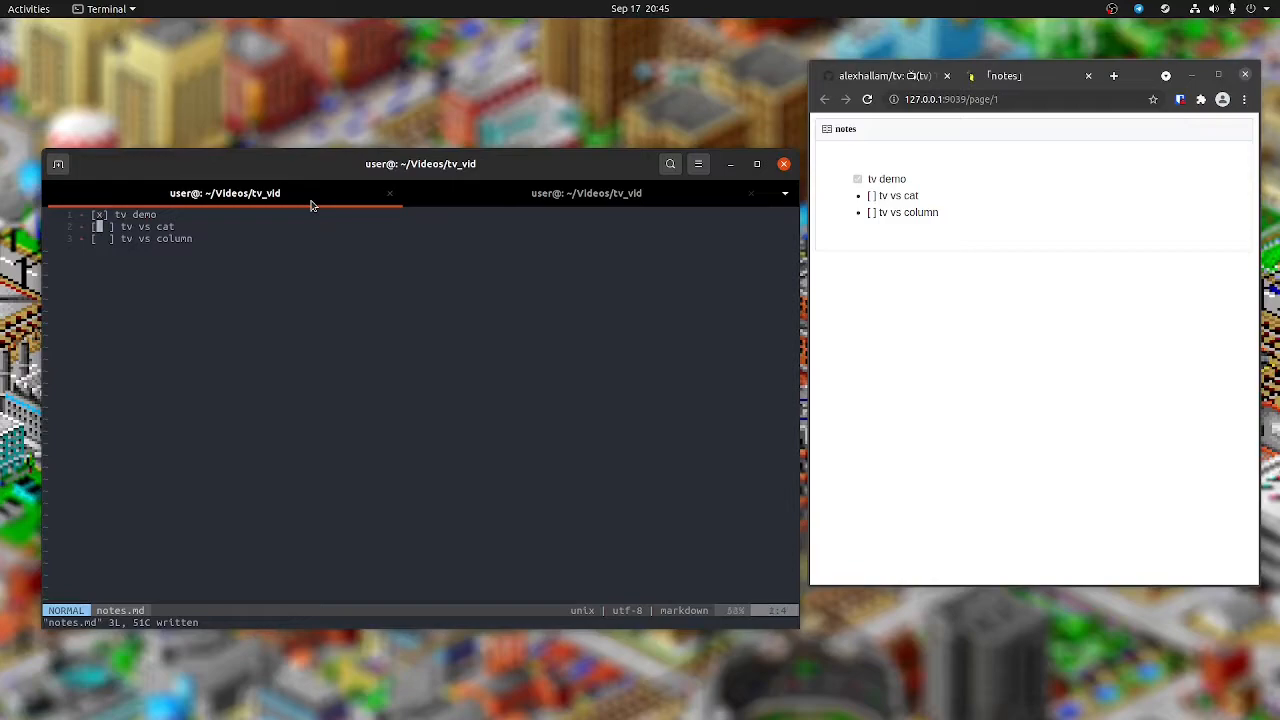
{"action": "type", "text": "sx"}
{"action": "key", "text": "Escape"}
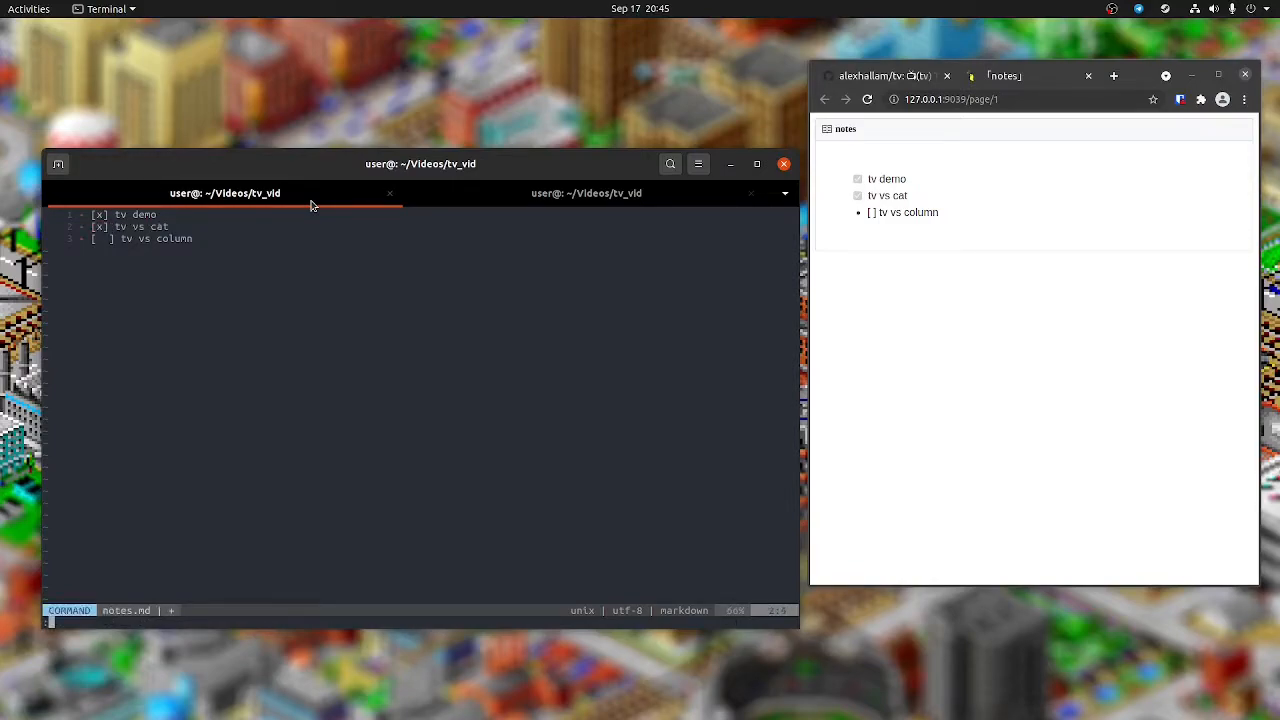
{"action": "type", "text": ":w"}
{"action": "key", "text": "Return"}
{"action": "key", "text": "j"}
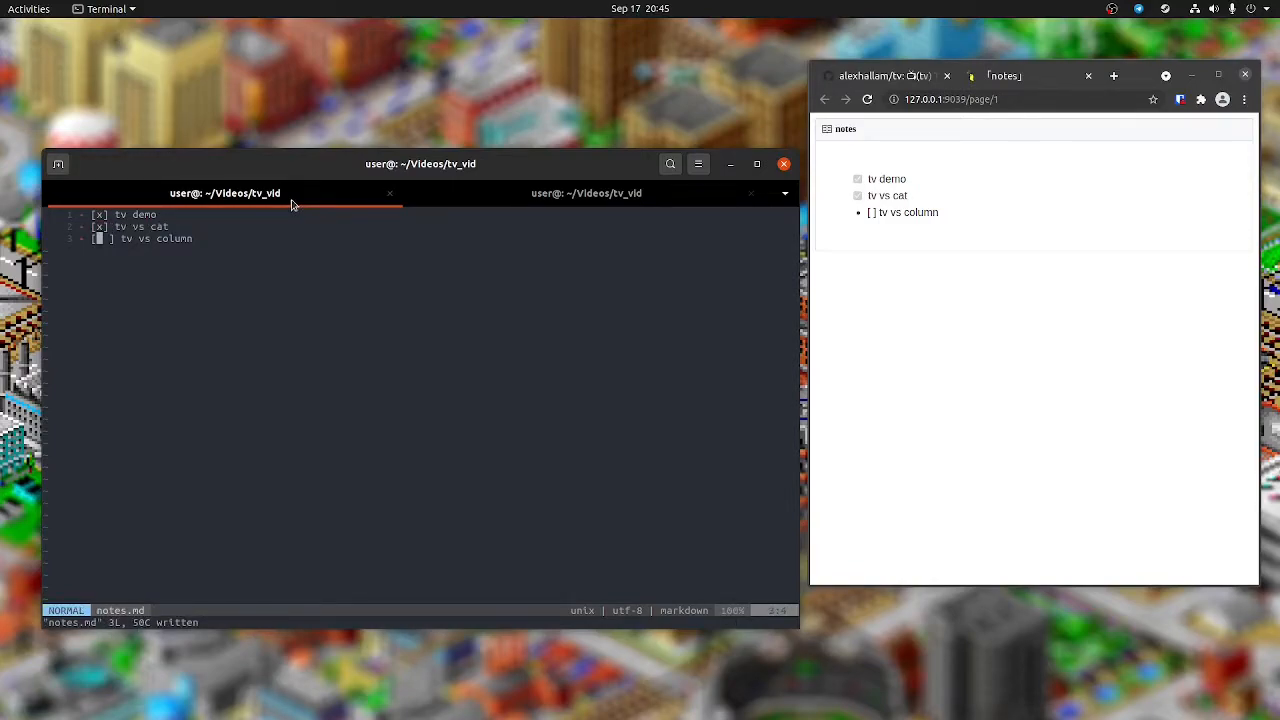
Read through 'man column' in the shell tab, quit it, and clear the screen.
{"action": "left_click", "coordinate": [565, 199]}
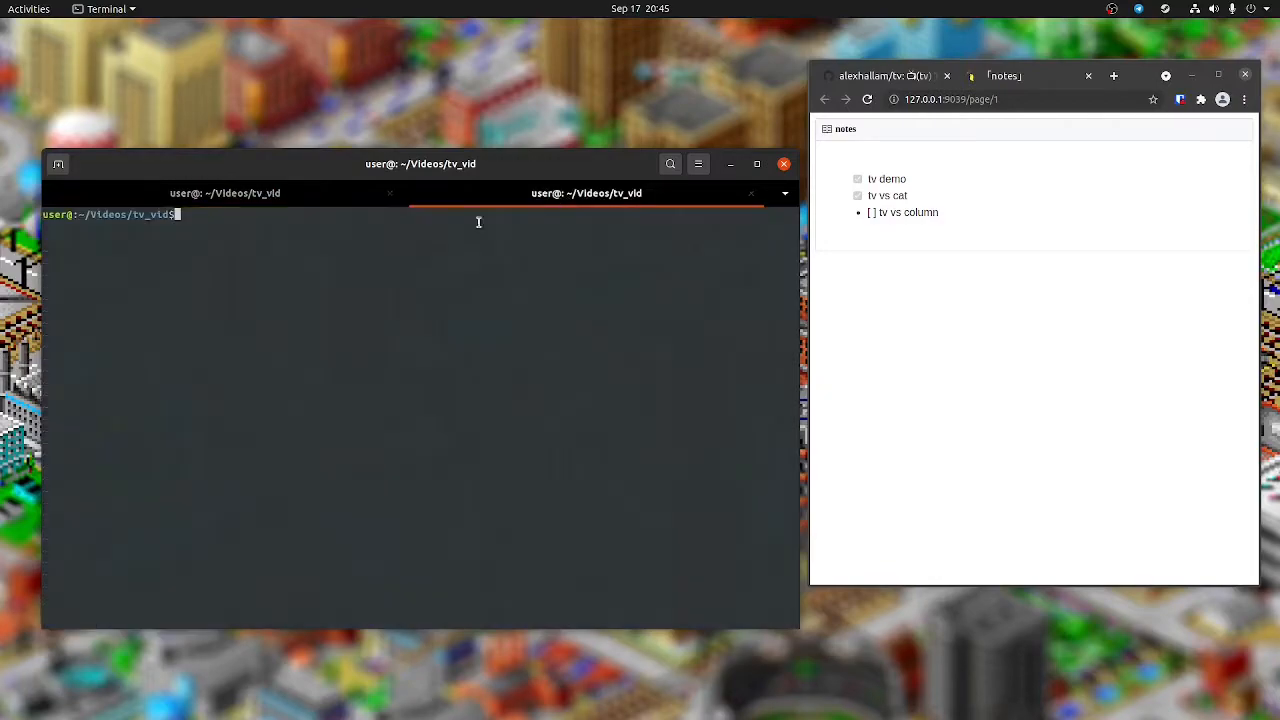
{"action": "type", "text": "man "}
{"action": "type", "text": "col"}
{"action": "type", "text": "umn"}
{"action": "key", "text": "Return"}
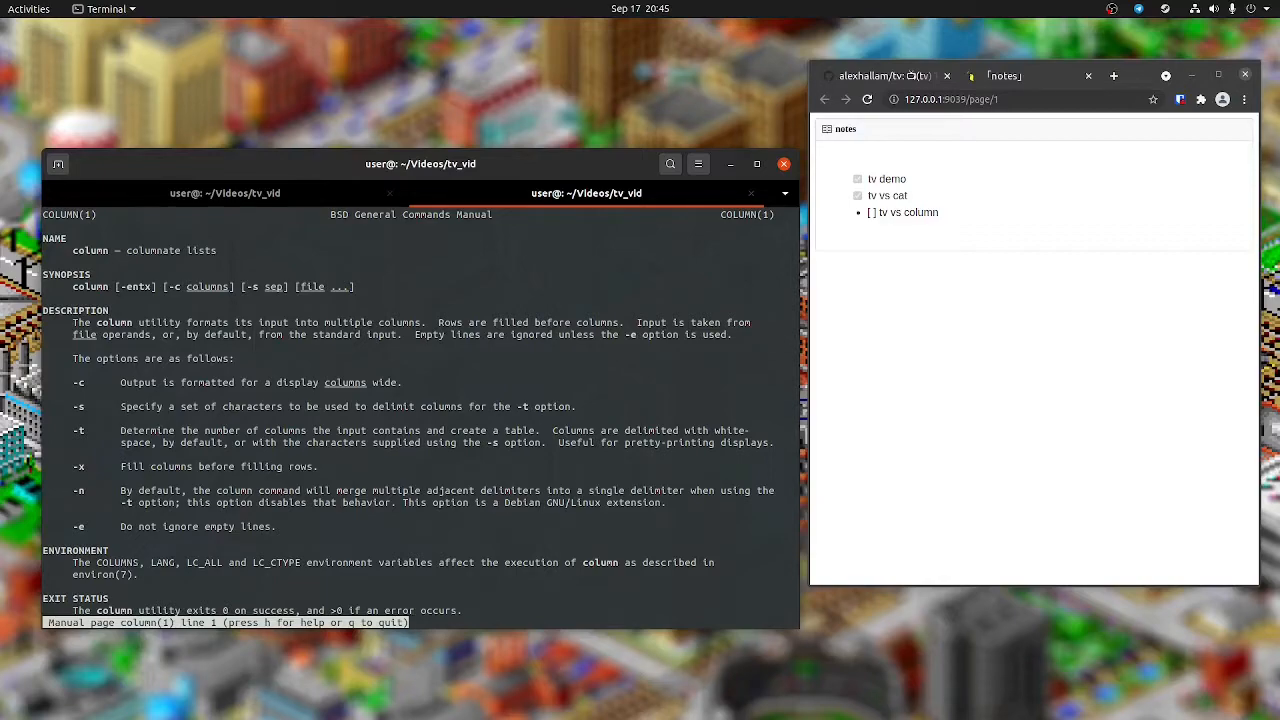
{"action": "key", "text": "Down"}
{"action": "key", "text": "Down"}
{"action": "key", "text": "Down"}
{"action": "key", "text": "Down"}
{"action": "key", "text": "Down"}
{"action": "key", "text": "Down"}
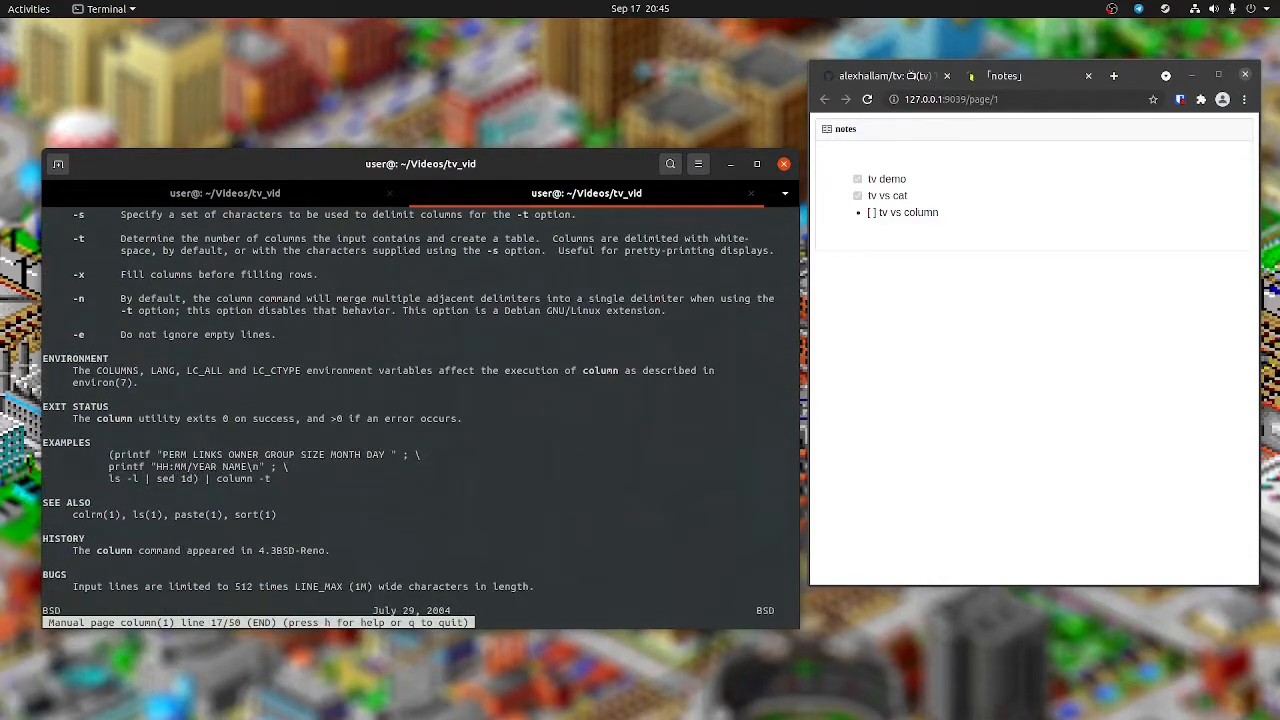
{"action": "key", "text": "Up"}
{"action": "key", "text": "Up"}
{"action": "key", "text": "Up"}
{"action": "key", "text": "Up"}
{"action": "key", "text": "Up"}
{"action": "key", "text": "Up"}
{"action": "key", "text": "Down"}
{"action": "key", "text": "Down"}
{"action": "key", "text": "Down"}
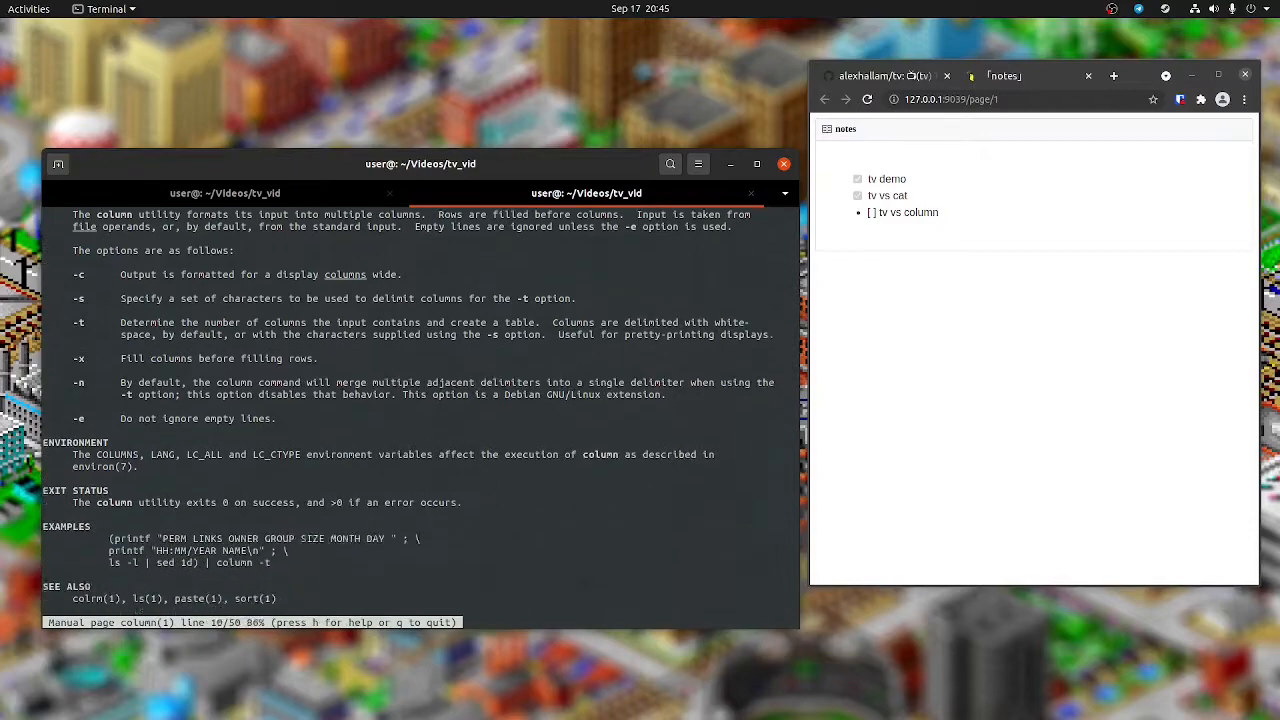
{"action": "key", "text": "Down"}
{"action": "key", "text": "Down"}
{"action": "key", "text": "Up"}
{"action": "key", "text": "Up"}
{"action": "key", "text": "q"}
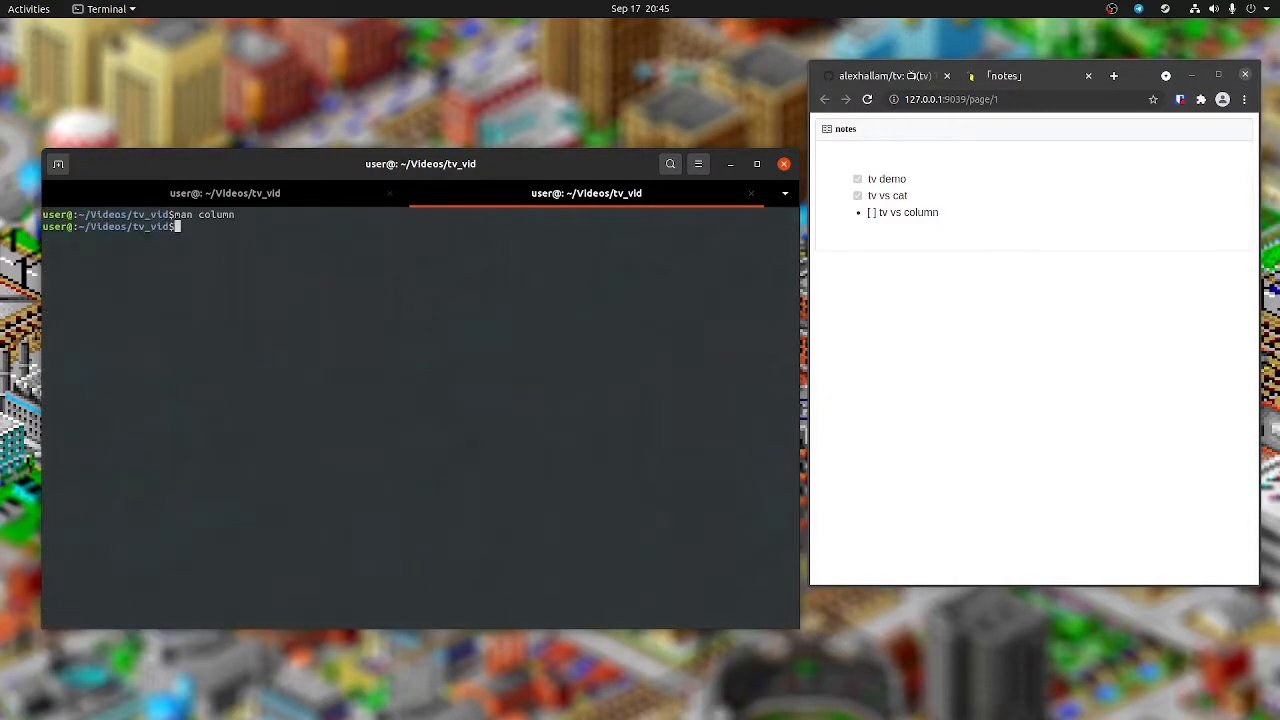
{"action": "key", "text": "ctrl+l"}
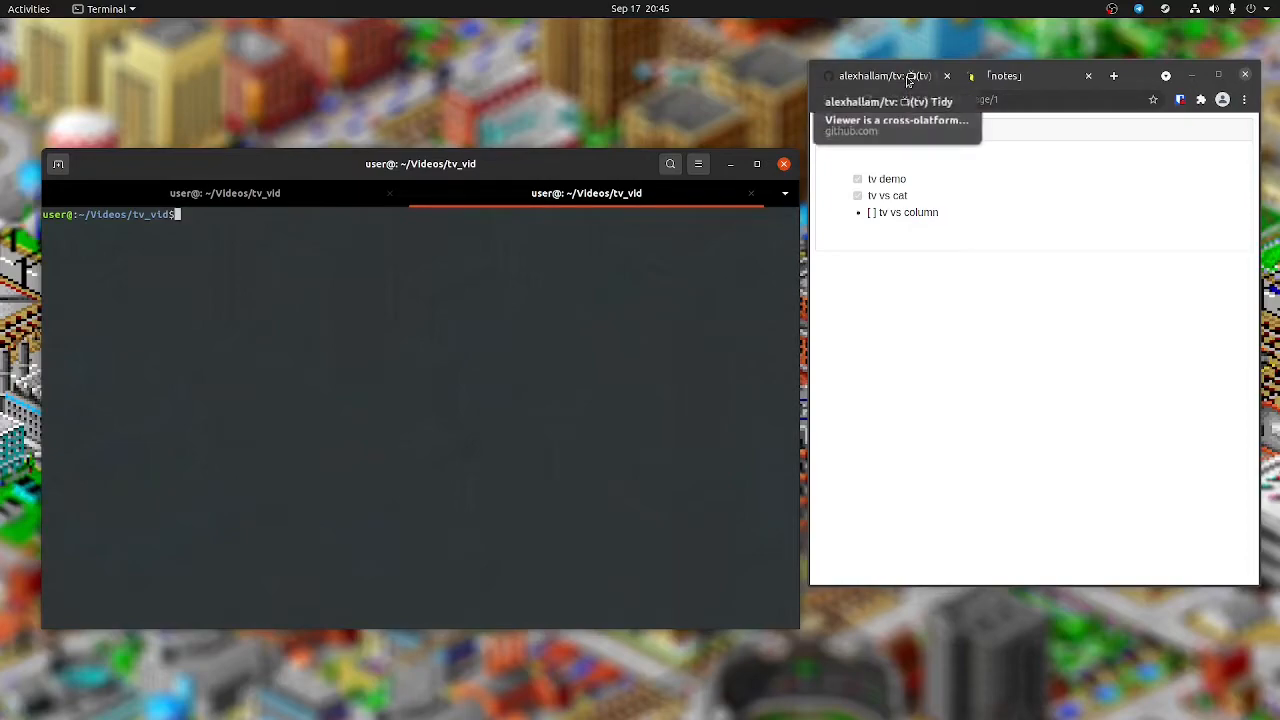
Bring the README's NA comprehension section into view, then refocus the terminal.
{"action": "left_click", "coordinate": [880, 76]}
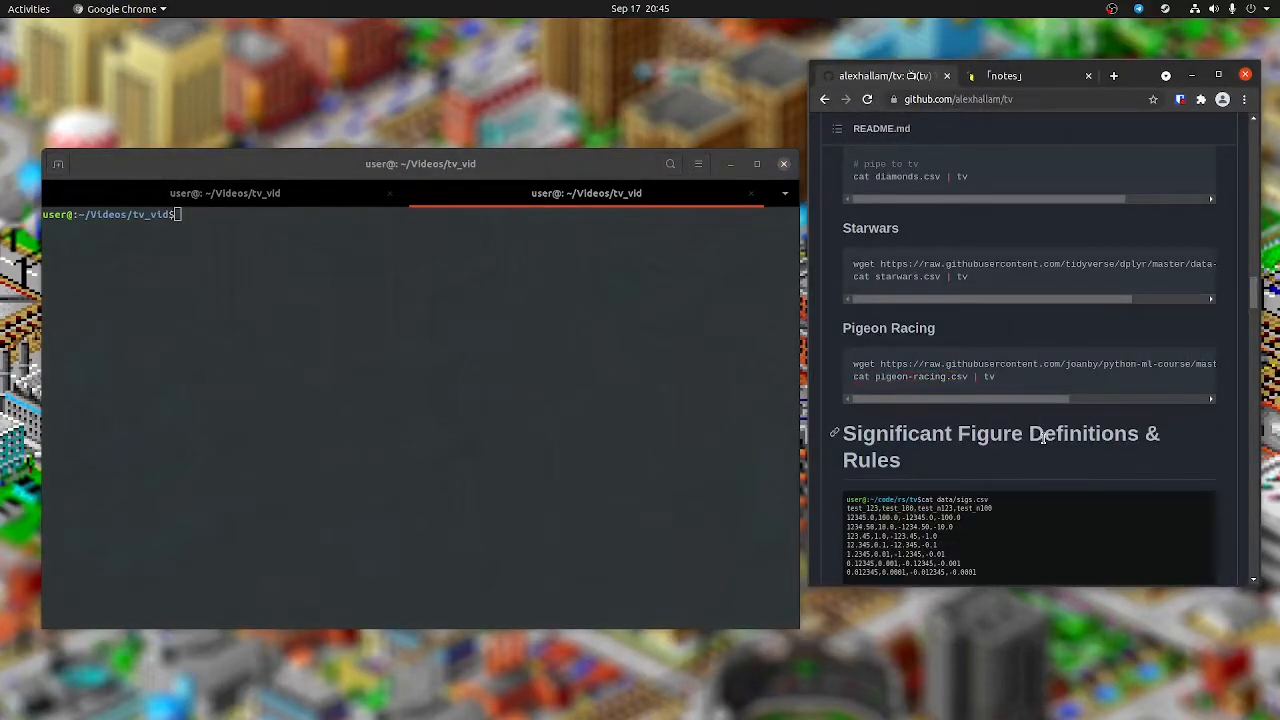
{"action": "scroll", "coordinate": [1043, 438], "scroll_direction": "down", "scroll_amount": 3}
{"action": "scroll", "coordinate": [1030, 400], "scroll_direction": "down", "scroll_amount": 3}
{"action": "scroll", "coordinate": [1025, 370], "scroll_direction": "down", "scroll_amount": 5}
{"action": "scroll", "coordinate": [1020, 350], "scroll_direction": "down", "scroll_amount": 2}
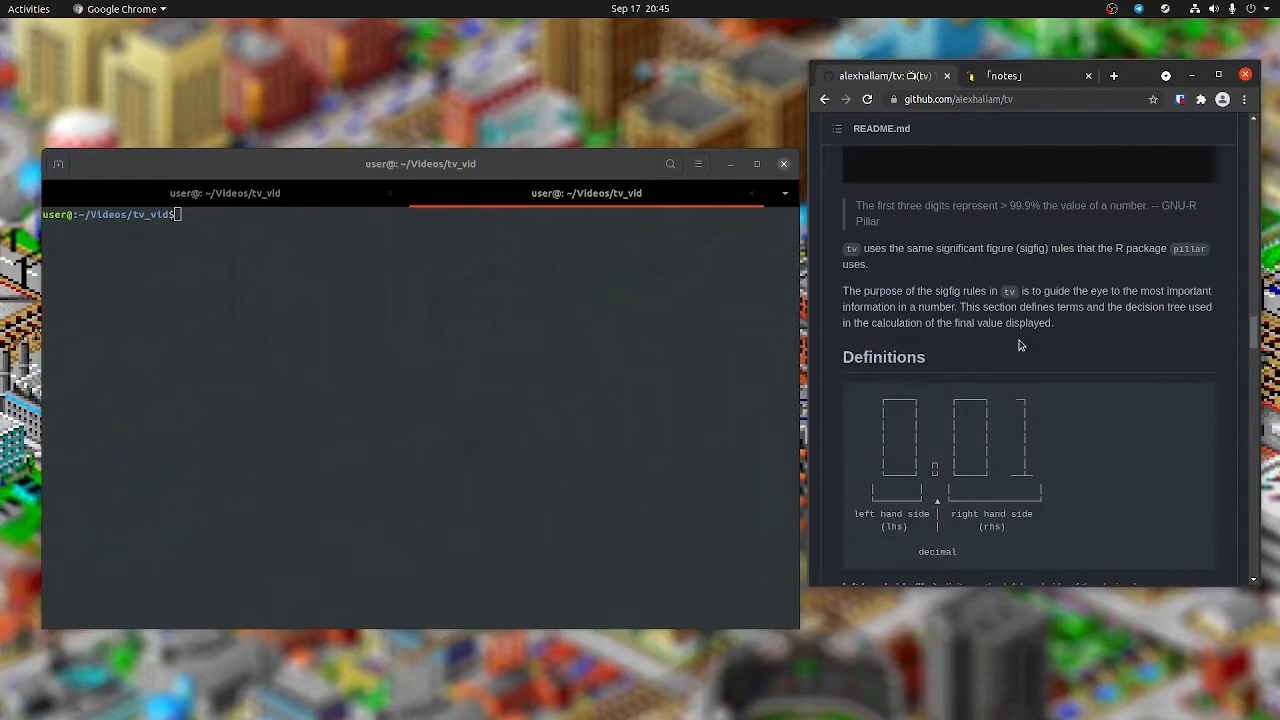
{"action": "scroll", "coordinate": [1020, 345], "scroll_direction": "down", "scroll_amount": 3}
{"action": "scroll", "coordinate": [960, 340], "scroll_direction": "up", "scroll_amount": 3}
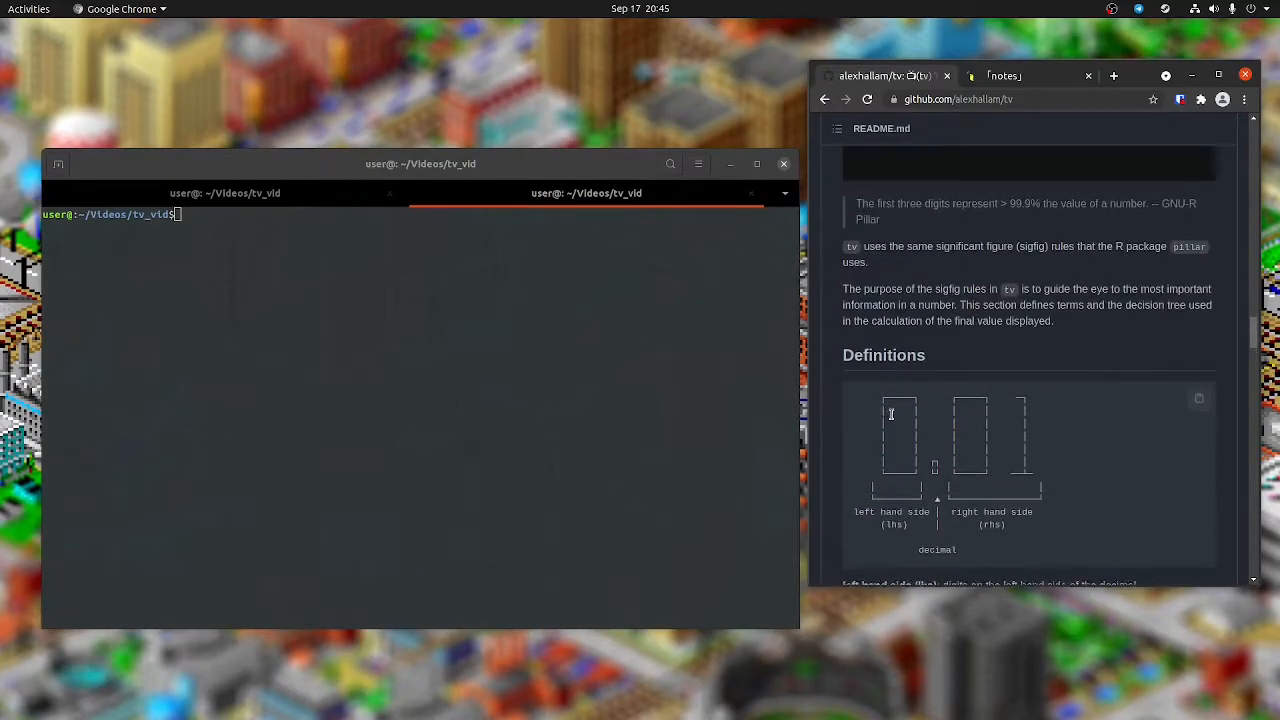
{"action": "scroll", "coordinate": [890, 414], "scroll_direction": "down", "scroll_amount": 3}
{"action": "scroll", "coordinate": [960, 384], "scroll_direction": "down", "scroll_amount": 3}
{"action": "scroll", "coordinate": [1020, 400], "scroll_direction": "down", "scroll_amount": 1}
{"action": "scroll", "coordinate": [1054, 386], "scroll_direction": "down", "scroll_amount": 3}
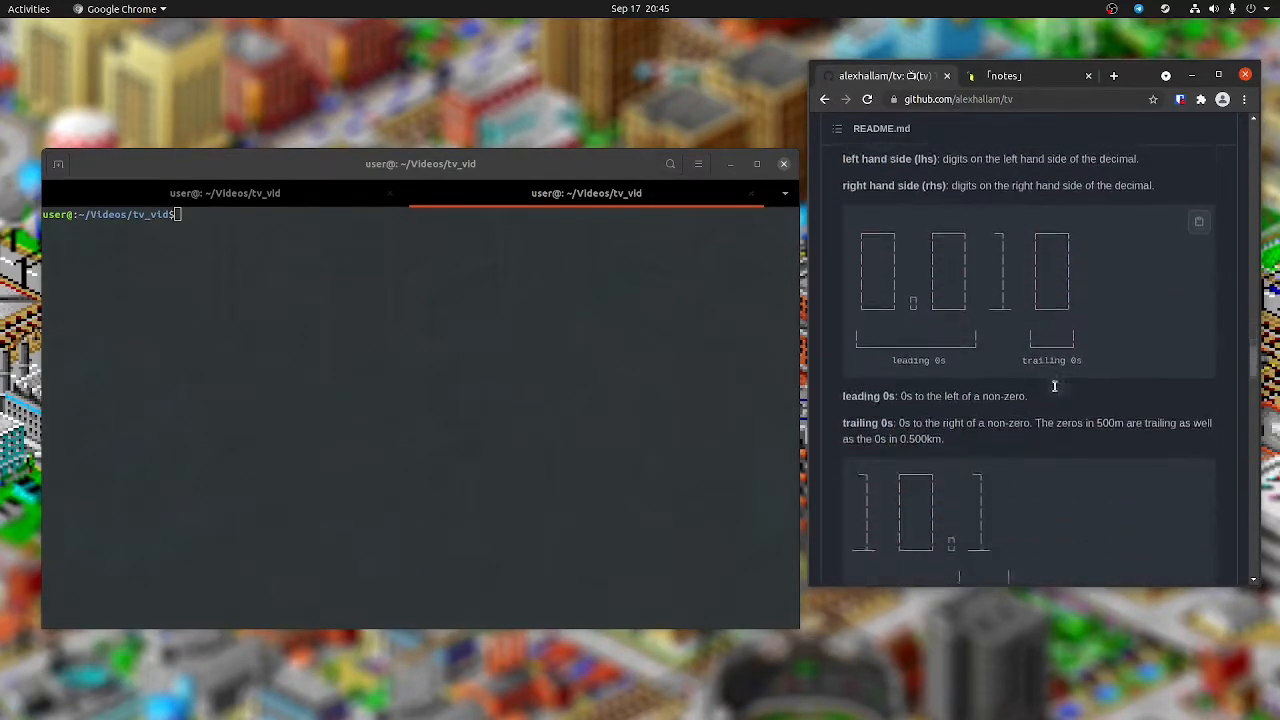
{"action": "scroll", "coordinate": [1054, 386], "scroll_direction": "down", "scroll_amount": 5}
{"action": "scroll", "coordinate": [1030, 390], "scroll_direction": "down", "scroll_amount": 5}
{"action": "scroll", "coordinate": [1000, 390], "scroll_direction": "down", "scroll_amount": 5}
{"action": "scroll", "coordinate": [958, 390], "scroll_direction": "down", "scroll_amount": 3}
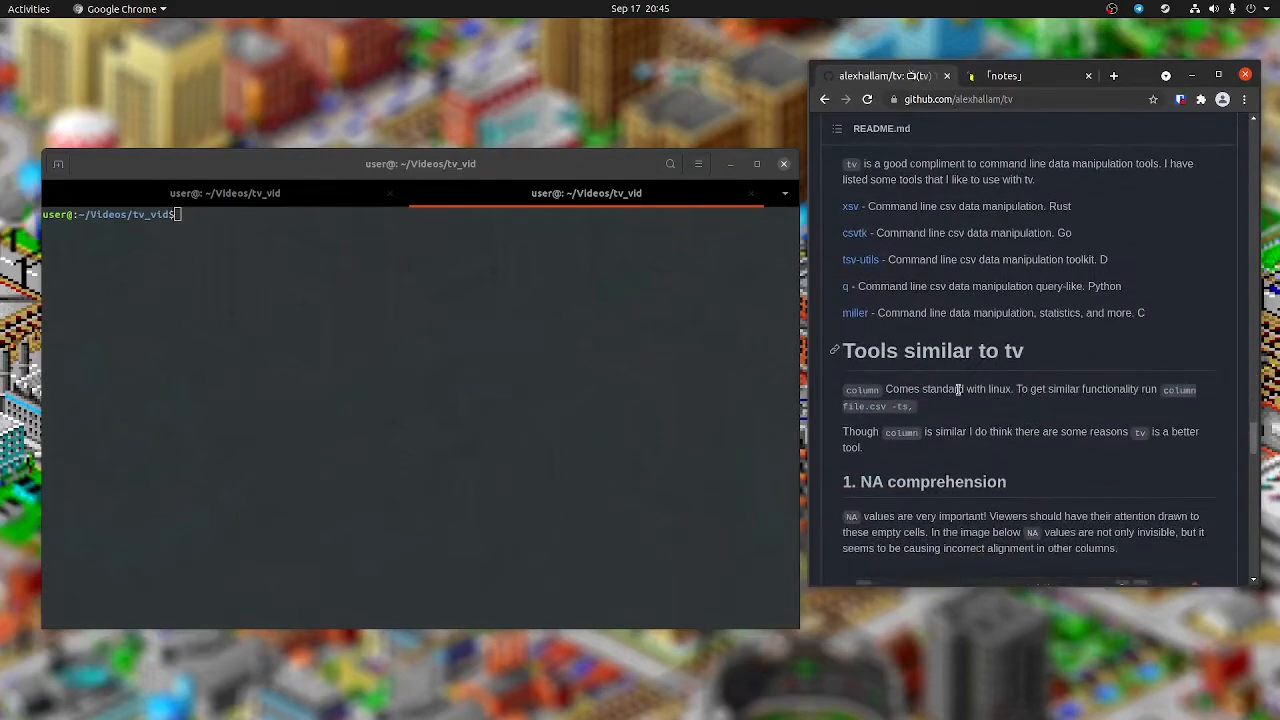
{"action": "scroll", "coordinate": [958, 390], "scroll_direction": "down", "scroll_amount": 3}
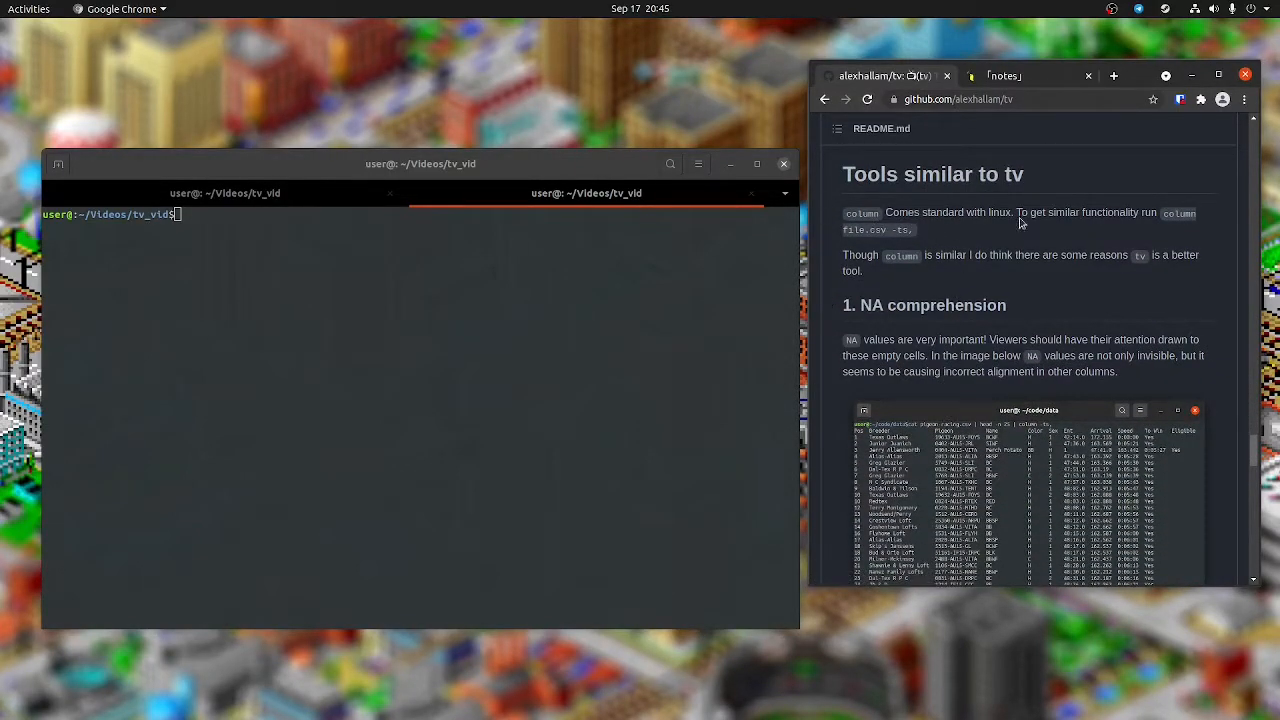
{"action": "scroll", "coordinate": [1010, 237], "scroll_direction": "down", "scroll_amount": 2}
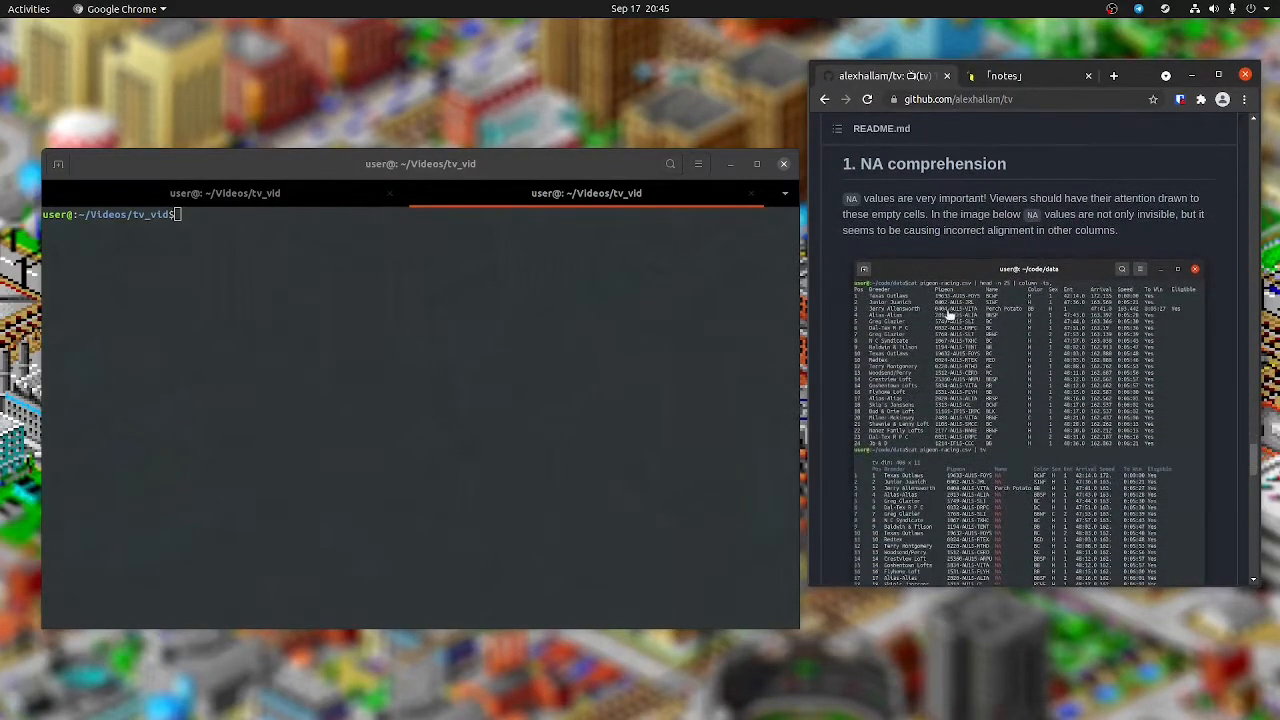
{"action": "left_click", "coordinate": [646, 294]}
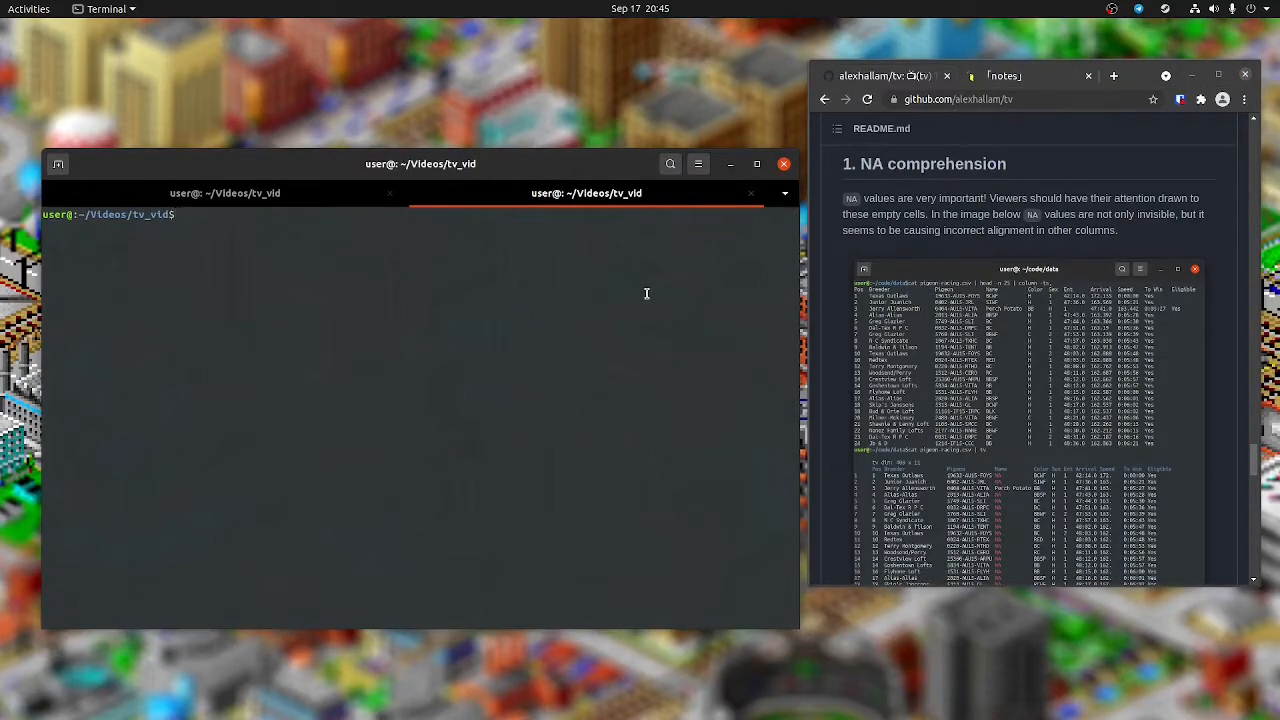
{"action": "type", "text": "cat pigeon-racing.csv | head | tv"}
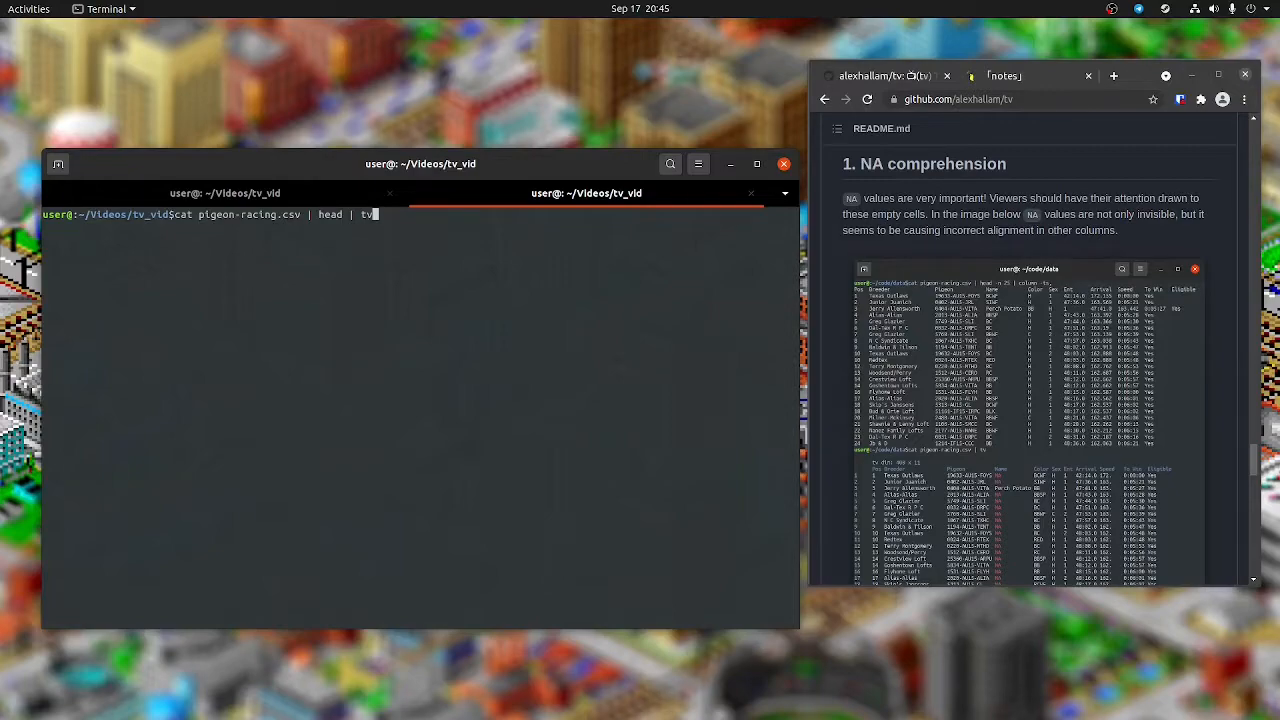
Show the first 25 rows with 'column -ts,', then recall the command and swap column for tv.
{"action": "key", "text": "BackSpace"}
{"action": "key", "text": "BackSpace"}
{"action": "key", "text": "BackSpace"}
{"action": "key", "text": "BackSpace"}
{"action": "type", "text": "-n 25 "}
{"action": "type", "text": "| "}
{"action": "type", "text": "column "}
{"action": "type", "text": "-"}
{"action": "type", "text": "ts,"}
{"action": "key", "text": "Return"}
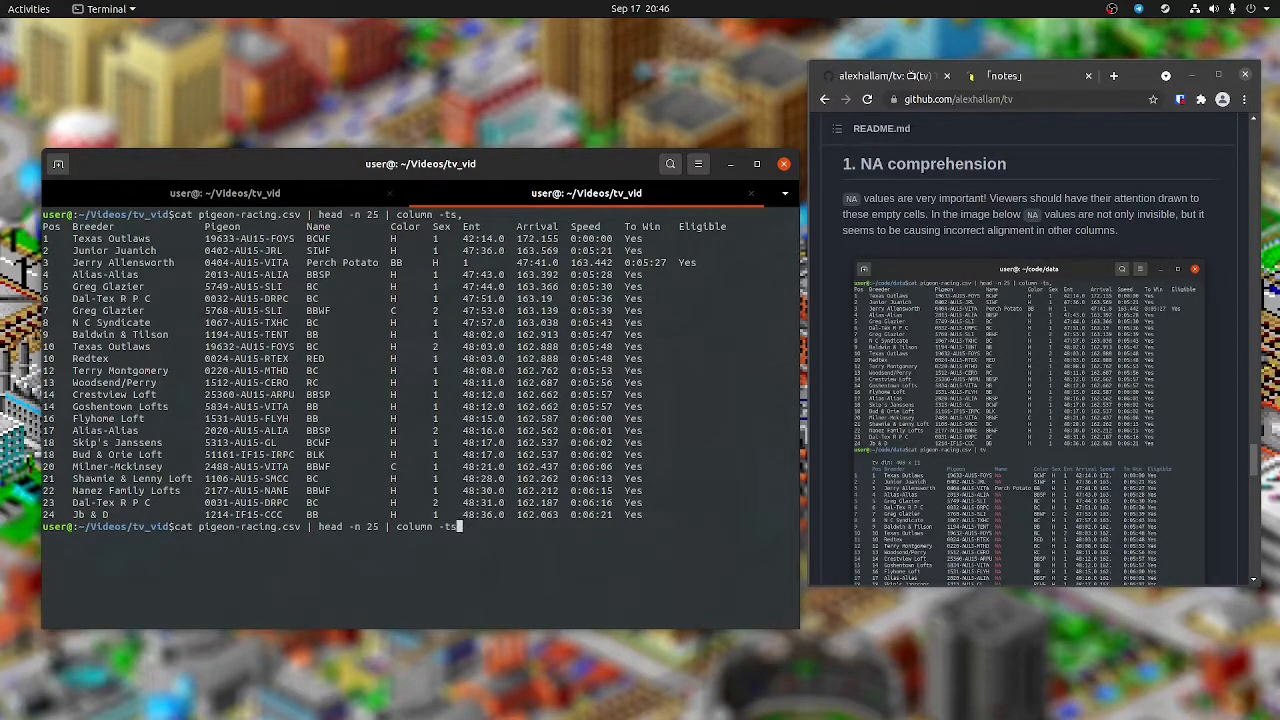
{"action": "key", "text": "ctrl+w"}
{"action": "key", "text": "ctrl+w"}
{"action": "type", "text": "tv"}
{"action": "key", "text": "Return"}
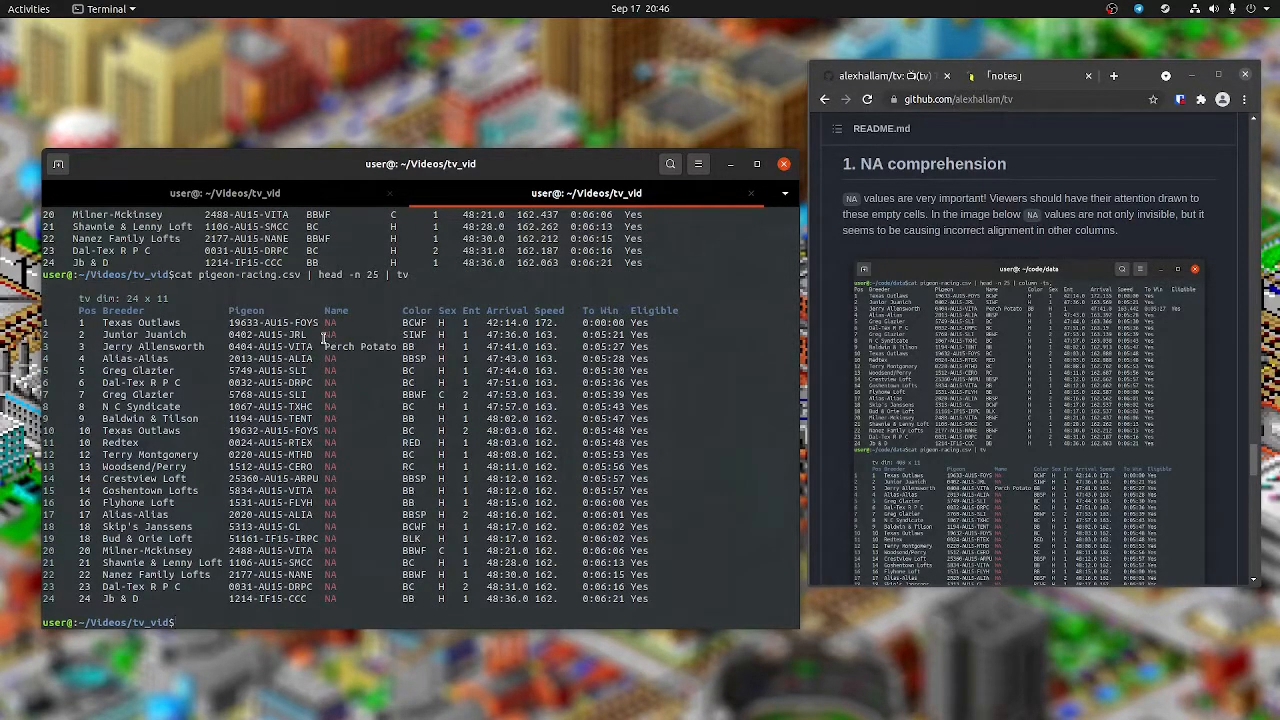
{"action": "double_click", "coordinate": [330, 322]}
{"action": "scroll", "coordinate": [307, 310], "scroll_direction": "up", "scroll_amount": 3}
{"action": "scroll", "coordinate": [307, 300], "scroll_direction": "up", "scroll_amount": 3}
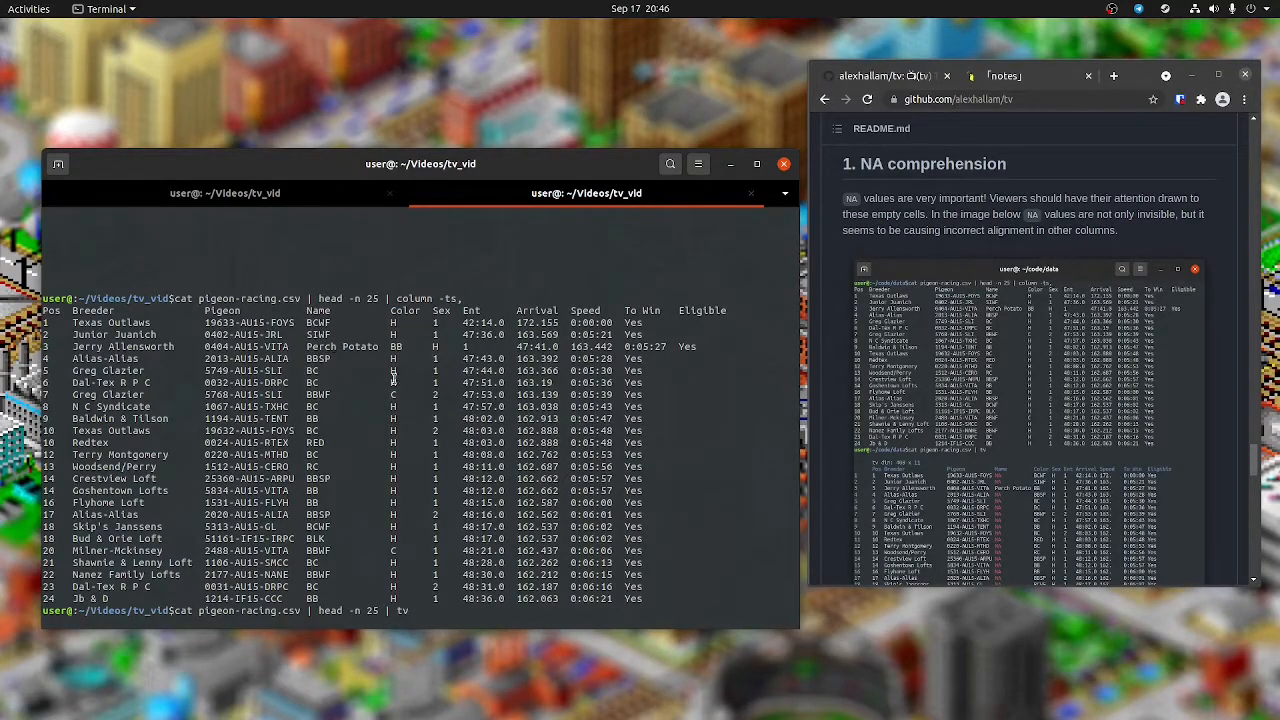
{"action": "scroll", "coordinate": [392, 378], "scroll_direction": "down", "scroll_amount": 6}
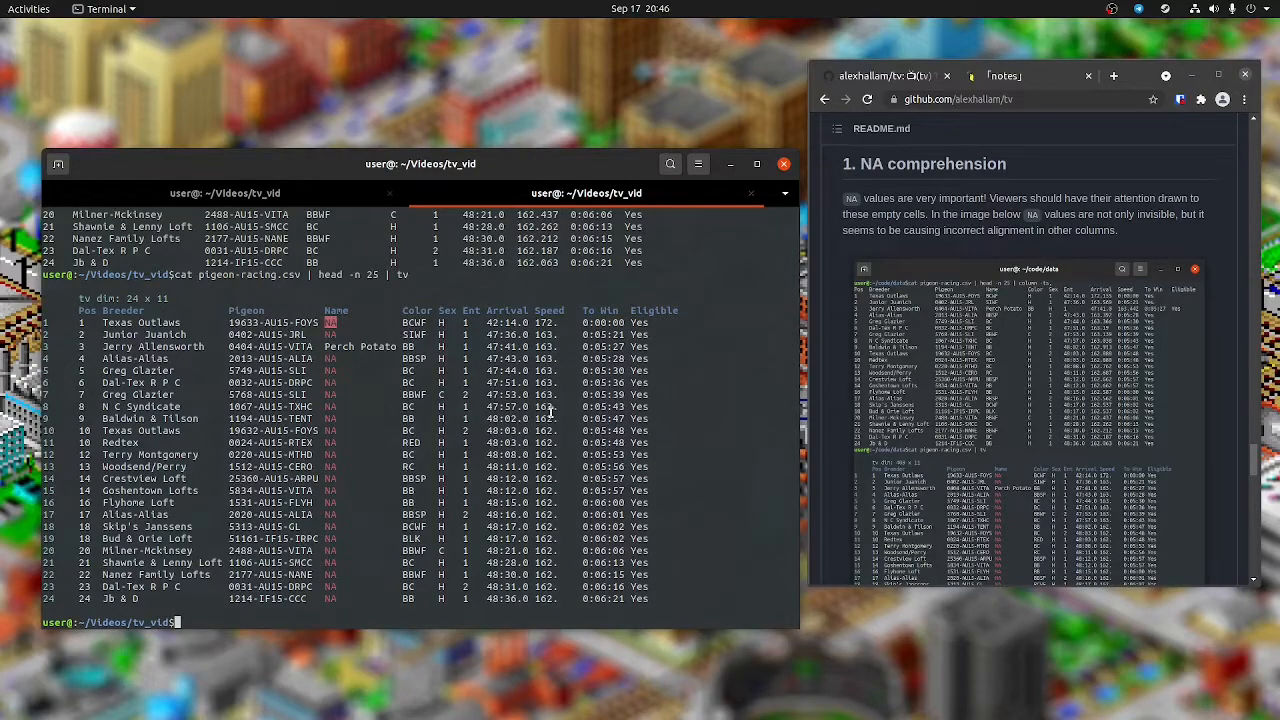
{"action": "left_click", "coordinate": [470, 420]}
{"action": "scroll", "coordinate": [1000, 450], "scroll_direction": "down", "scroll_amount": 5}
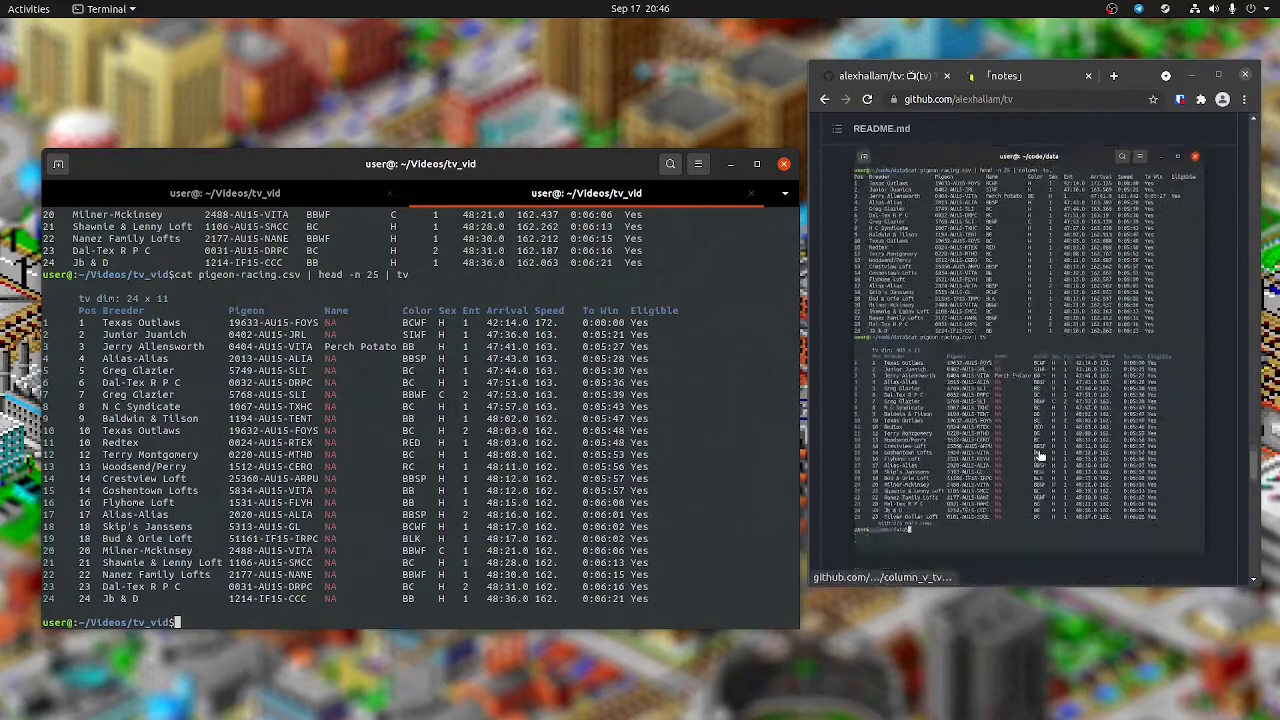
{"action": "scroll", "coordinate": [1000, 400], "scroll_direction": "down", "scroll_amount": 5}
{"action": "scroll", "coordinate": [1000, 300], "scroll_direction": "down", "scroll_amount": 3}
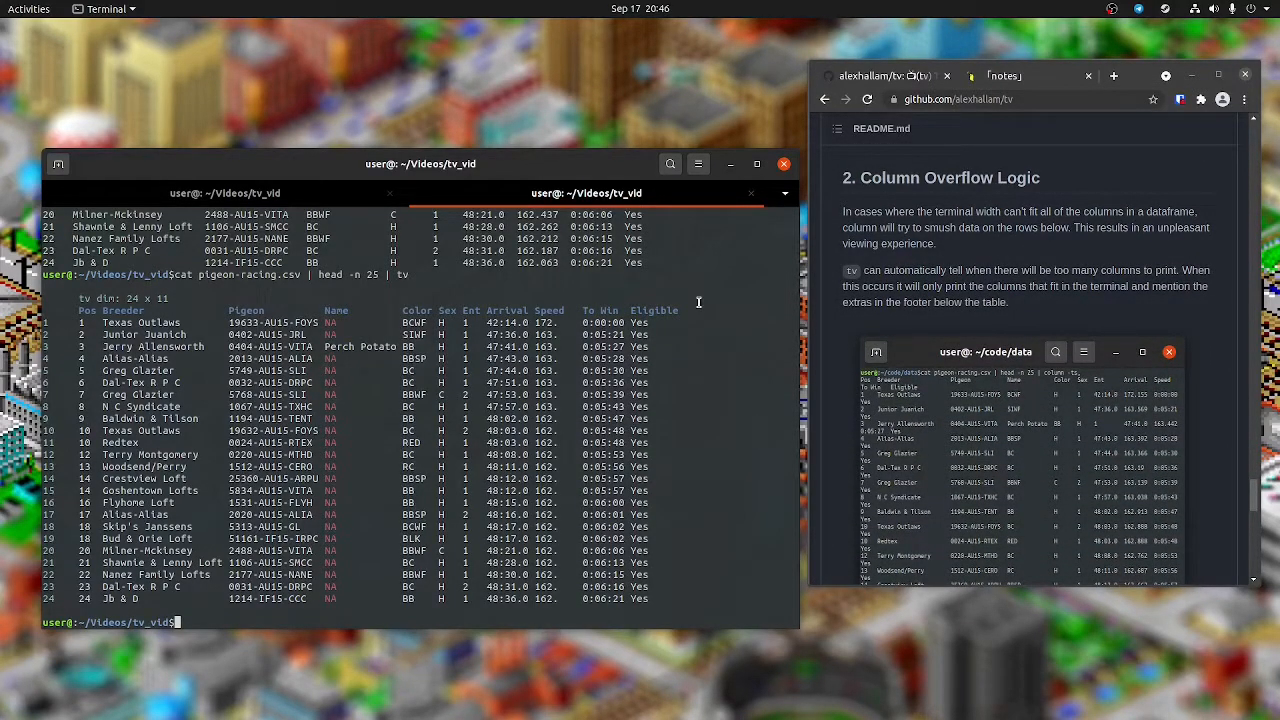
Drop the 'head -n 25' limit and run column -ts, on the whole pigeon-racing file.
{"action": "key", "text": "ctrl+l"}
{"action": "type", "text": "cat pigeon-racing.csv | head -n 25 | tv"}
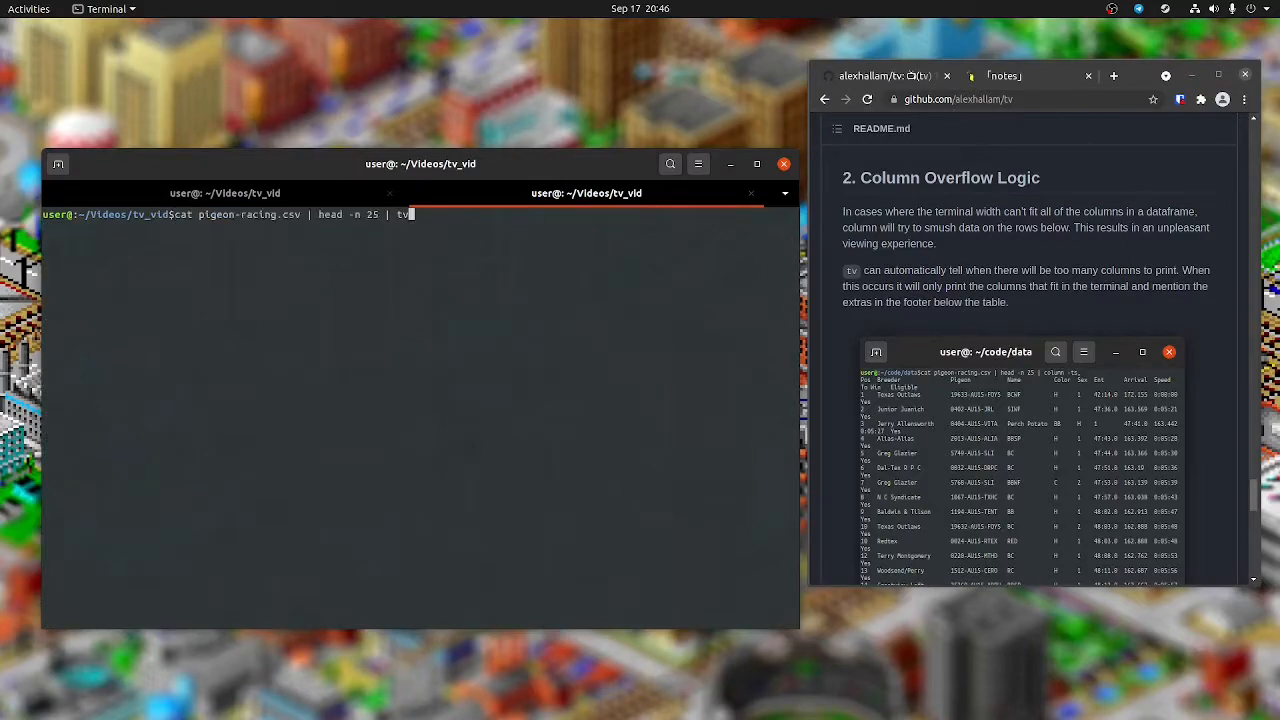
{"action": "type", "text": "column -ts,"}
{"action": "key", "text": "ctrl+Left"}
{"action": "key", "text": "ctrl+Left"}
{"action": "key", "text": "BackSpace"}
{"action": "key", "text": "BackSpace"}
{"action": "key", "text": "BackSpace"}
{"action": "key", "text": "BackSpace"}
{"action": "key", "text": "BackSpace"}
{"action": "key", "text": "BackSpace"}
{"action": "key", "text": "BackSpace"}
{"action": "key", "text": "BackSpace"}
{"action": "key", "text": "BackSpace"}
{"action": "key", "text": "Return"}
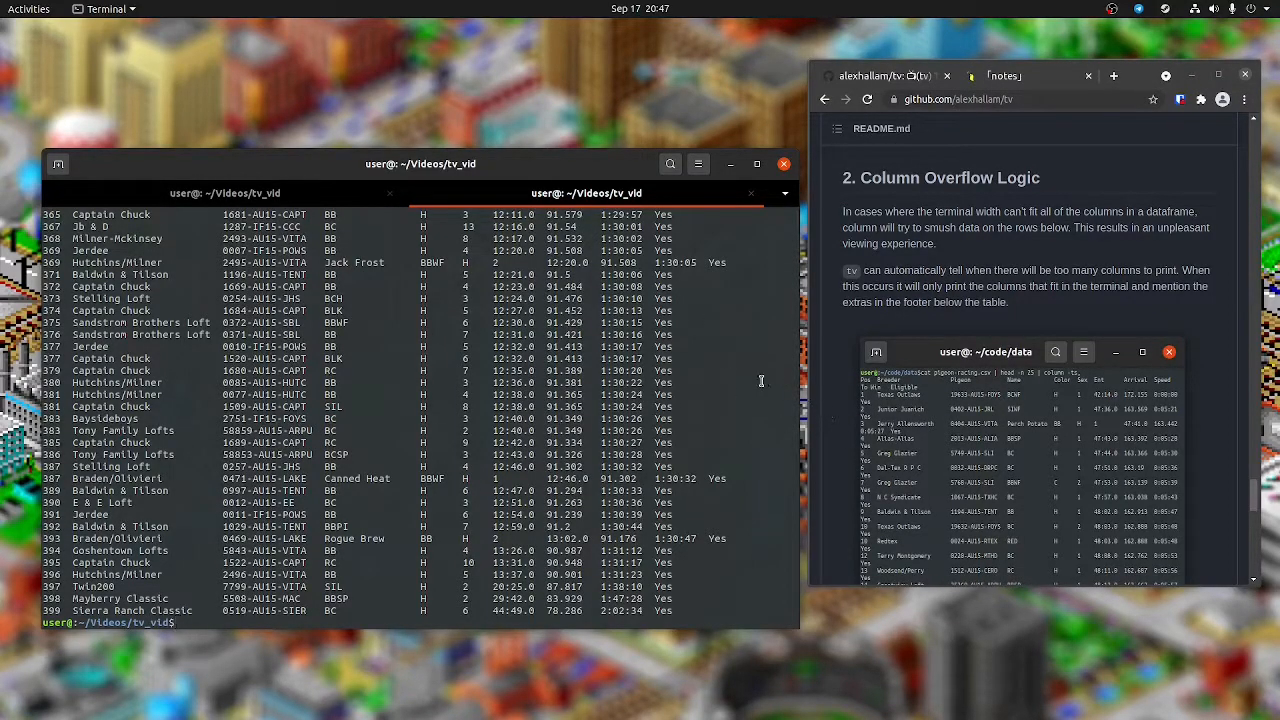
{"action": "scroll", "coordinate": [745, 383], "scroll_direction": "up", "scroll_amount": 10}
{"action": "scroll", "coordinate": [745, 383], "scroll_direction": "up", "scroll_amount": 5}
{"action": "scroll", "coordinate": [745, 383], "scroll_direction": "down", "scroll_amount": 10}
{"action": "scroll", "coordinate": [745, 383], "scroll_direction": "down", "scroll_amount": 5}
Narrow the terminal window and rerun column so its output wraps messily.
{"action": "left_click_drag", "start_coordinate": [797, 445], "coordinate": [545, 435]}
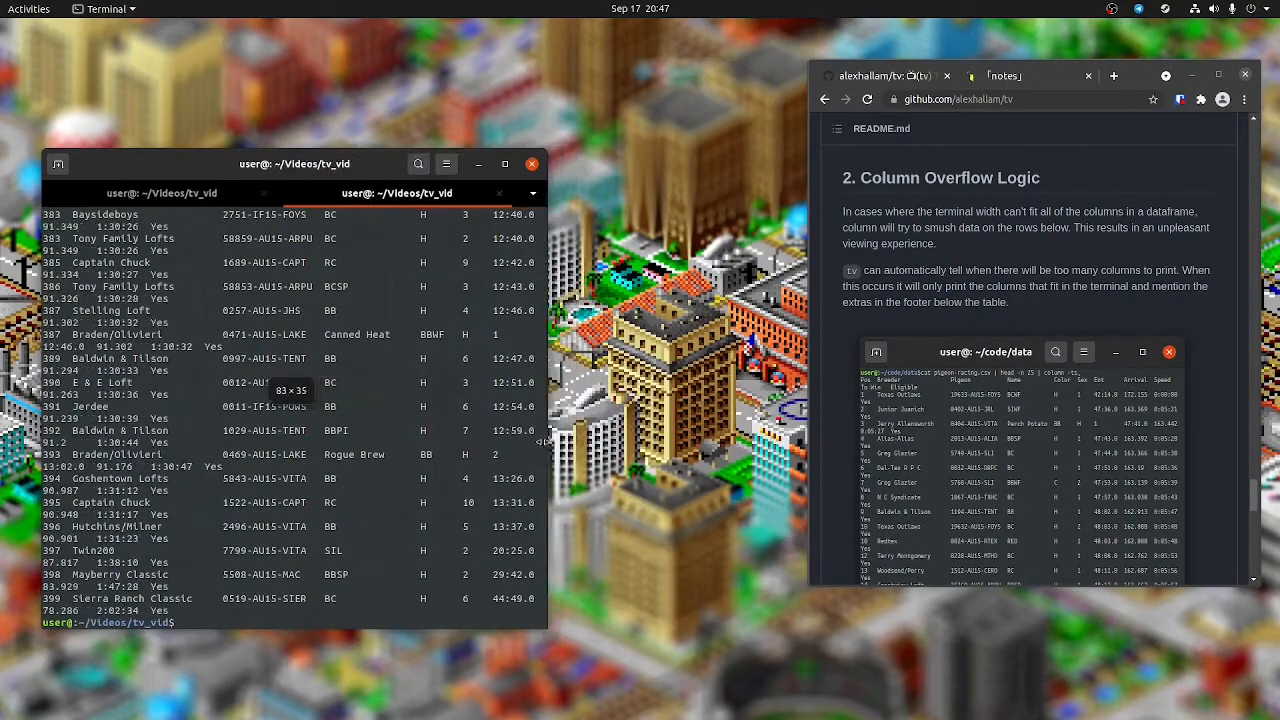
{"action": "key", "text": "ctrl+l"}
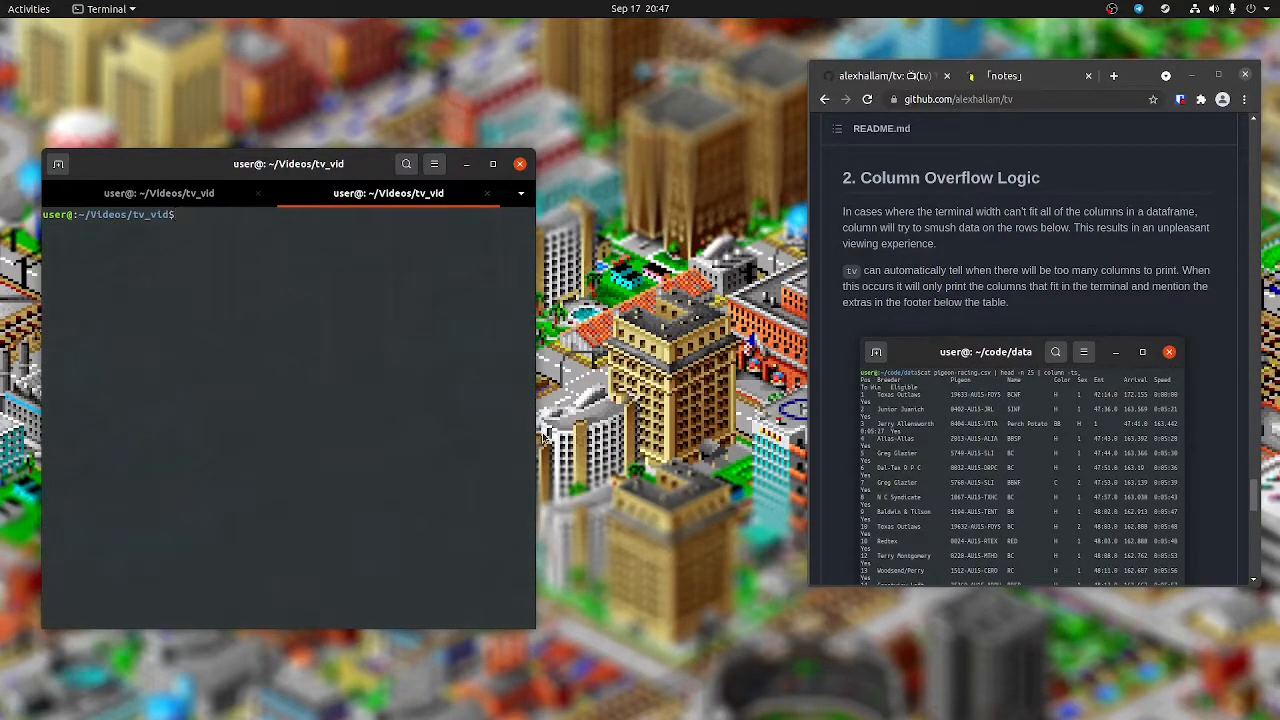
{"action": "key", "text": "Up"}
{"action": "key", "text": "Return"}
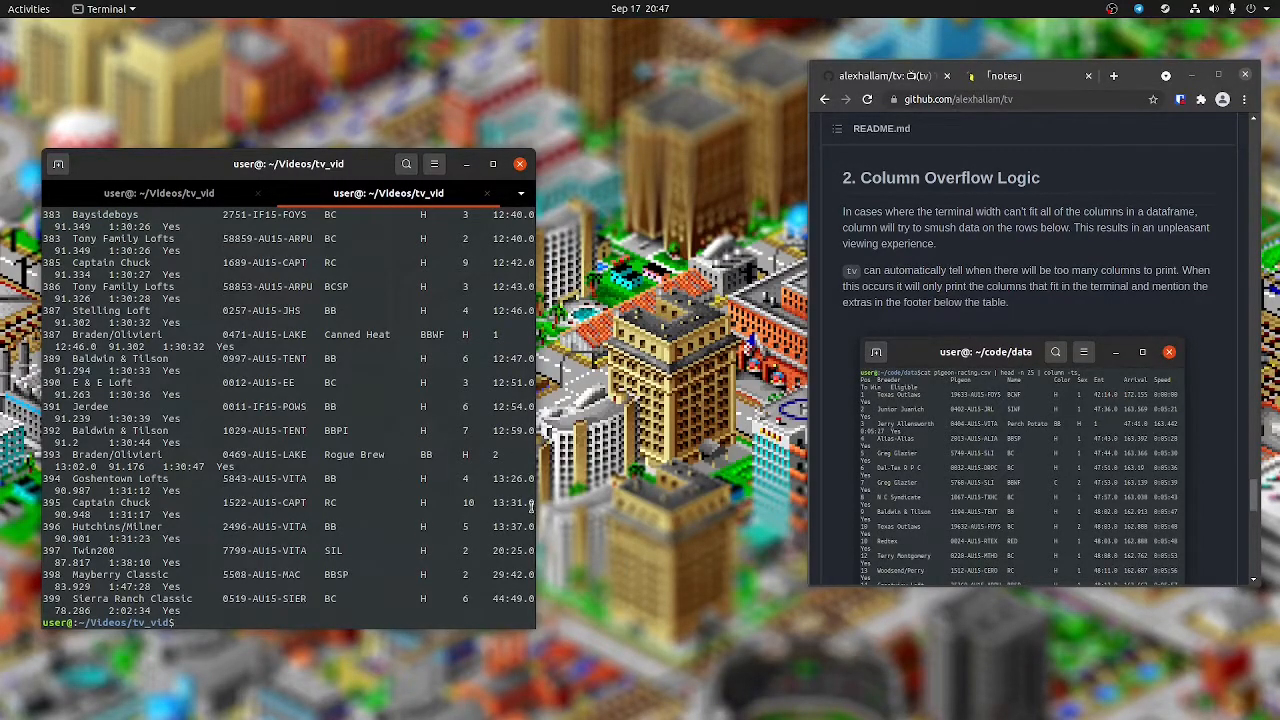
Narrow the window further and recall the command, replacing 'column -ts,' with tv.
{"action": "left_click_drag", "start_coordinate": [536, 505], "coordinate": [433, 504]}
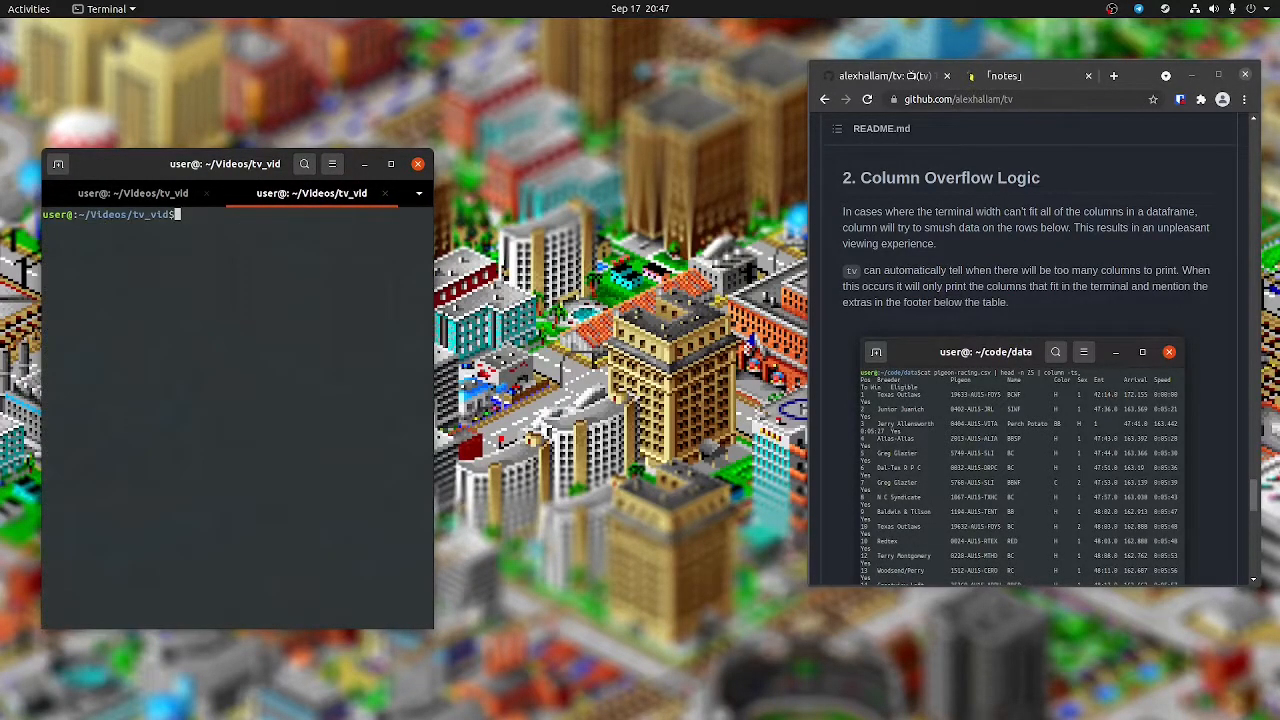
{"action": "key", "text": "Up"}
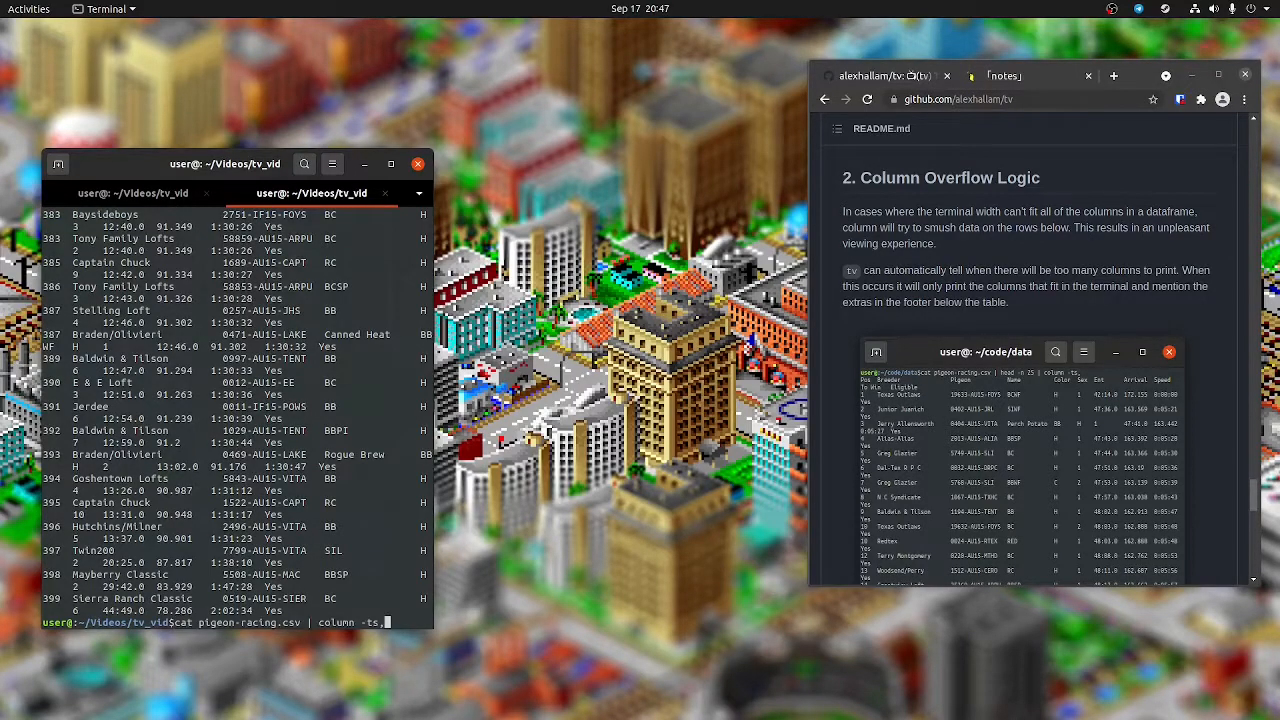
{"action": "key", "text": "ctrl+w"}
{"action": "key", "text": "ctrl+w"}
{"action": "type", "text": "v"}
Run the full file through tv in the narrow window, then adjust the window width.
{"action": "key", "text": "Return"}
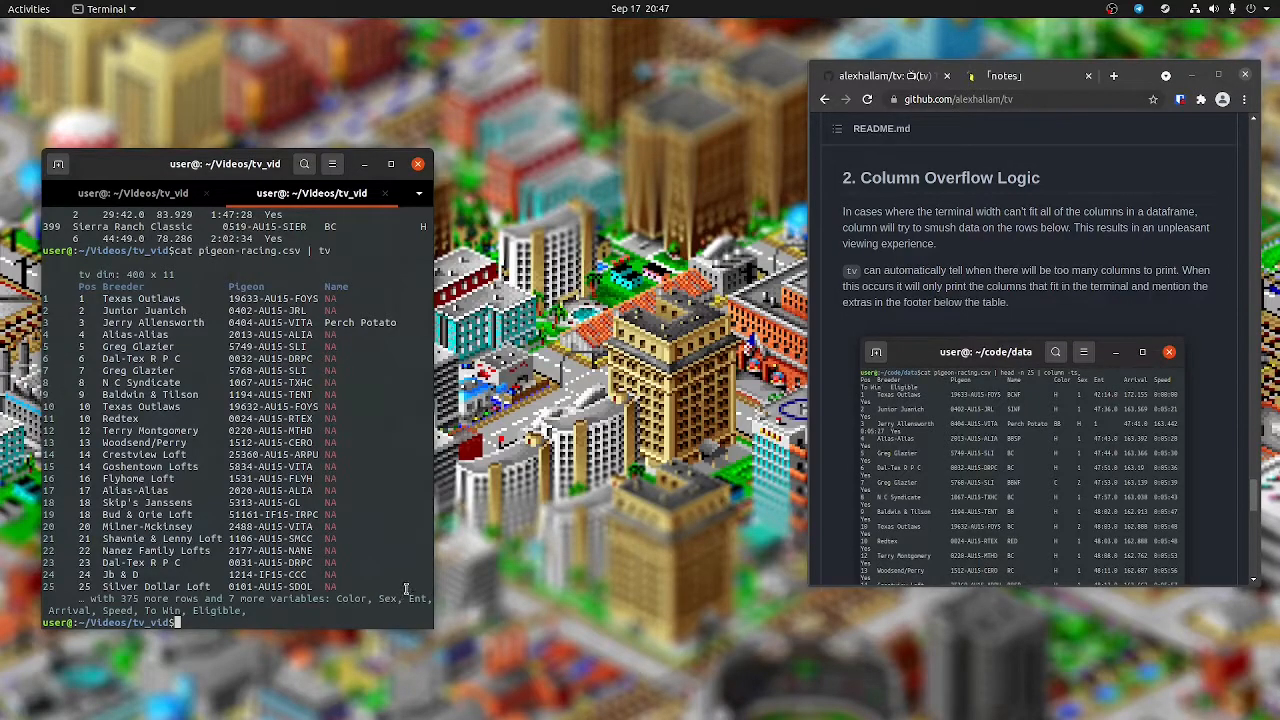
{"action": "left_click_drag", "start_coordinate": [433, 590], "coordinate": [403, 590]}
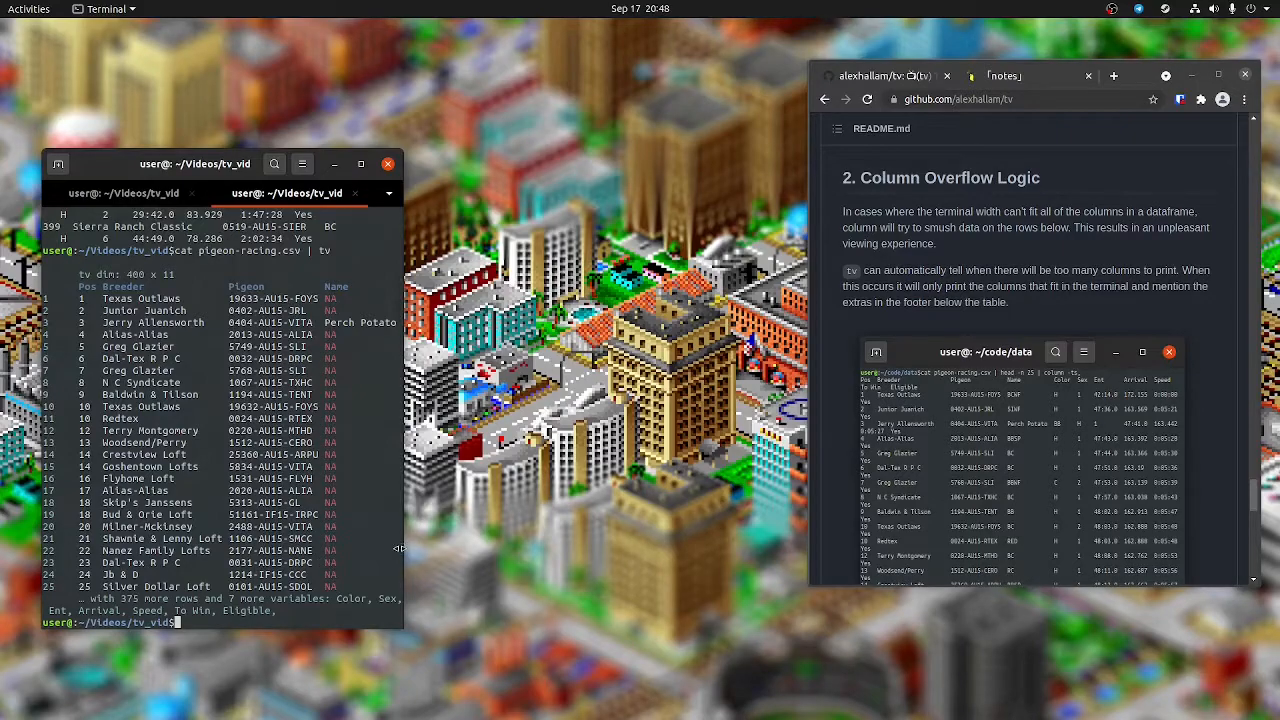
{"action": "left_click_drag", "start_coordinate": [400, 548], "coordinate": [575, 552]}
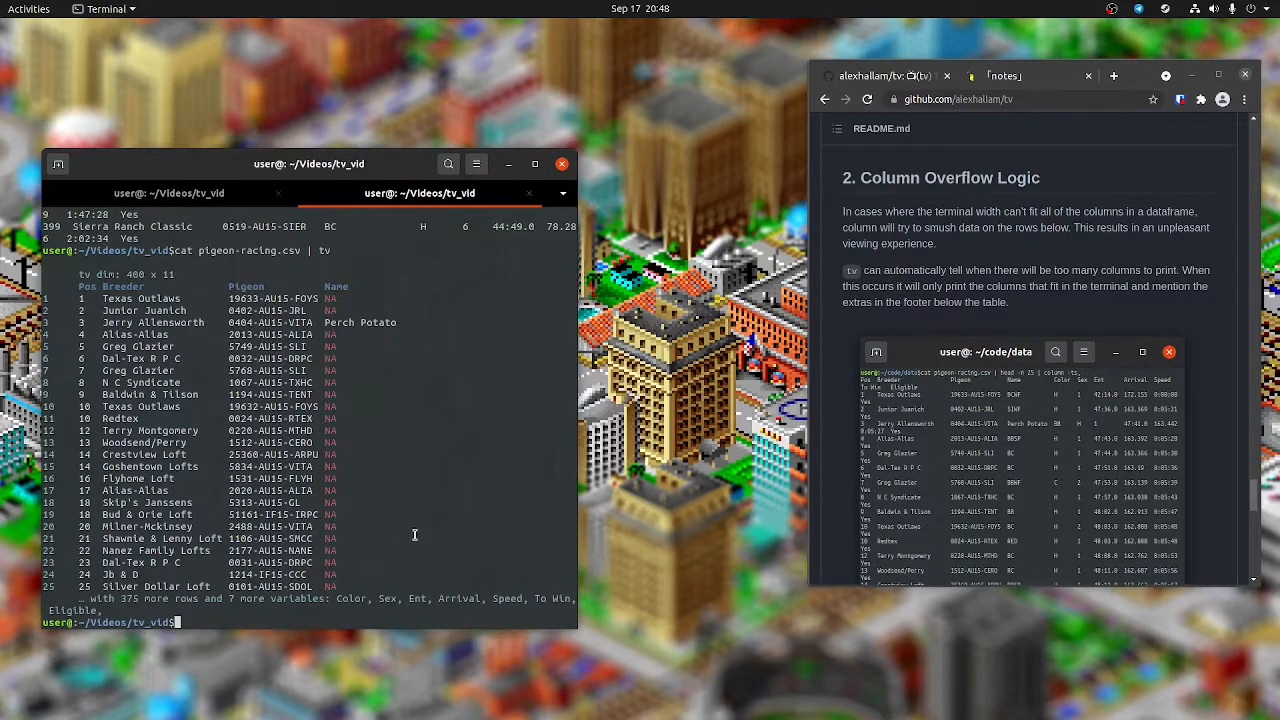
Rerun tv at the wider width and widen further so columns through Arrival fit.
{"action": "key", "text": "Up"}
{"action": "key", "text": "Return"}
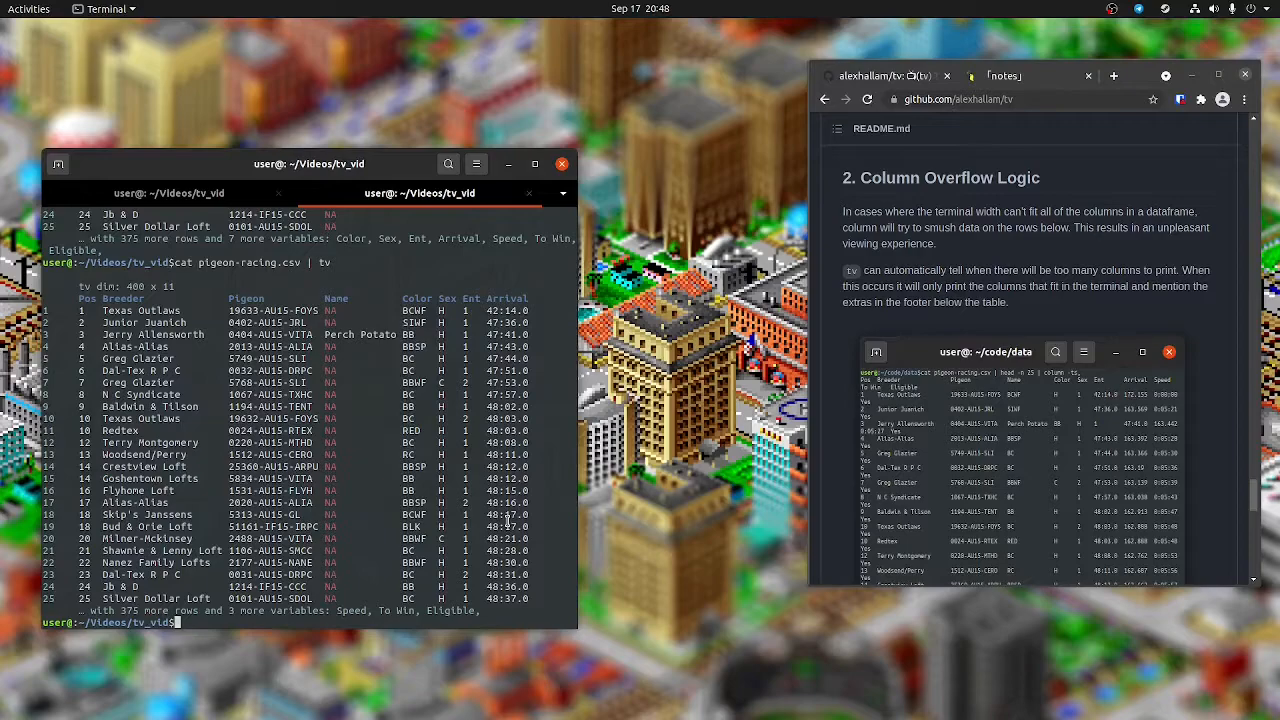
{"action": "left_click_drag", "start_coordinate": [574, 498], "coordinate": [810, 495]}
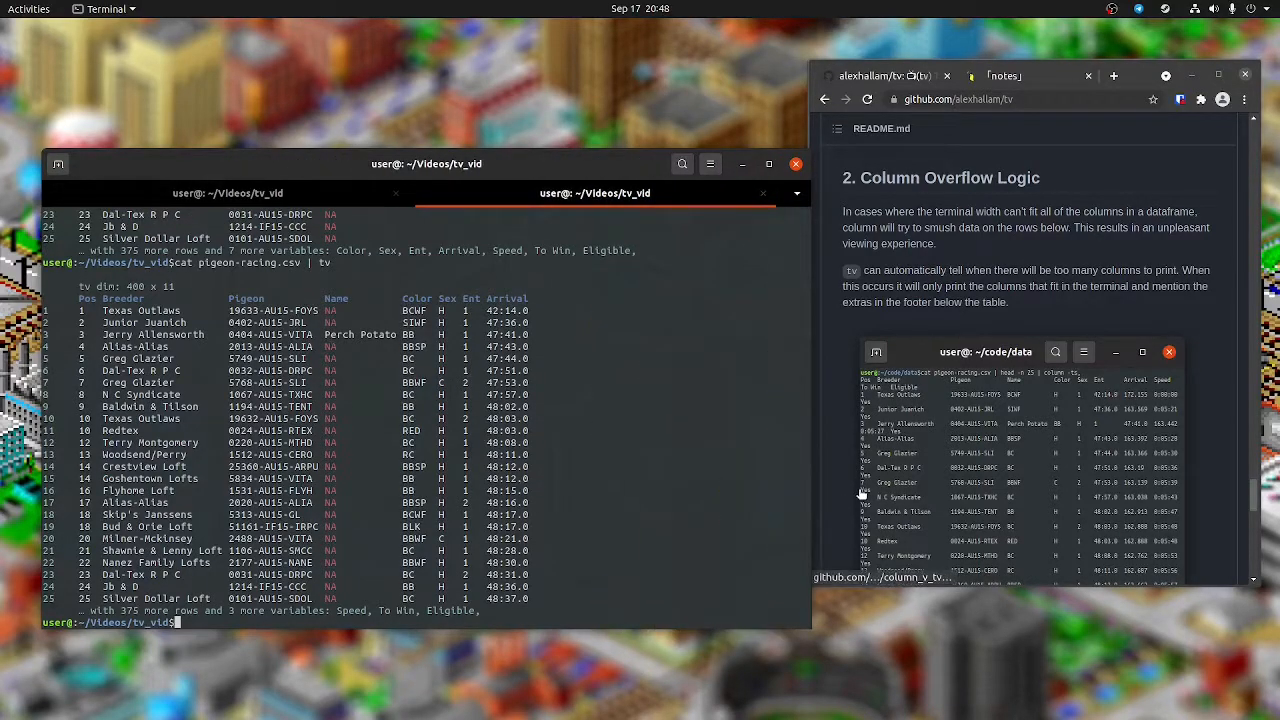
Clear the screen and rerun 'cat pigeon-racing.csv | tv' in the wide window.
{"action": "key", "text": "ctrl+l"}
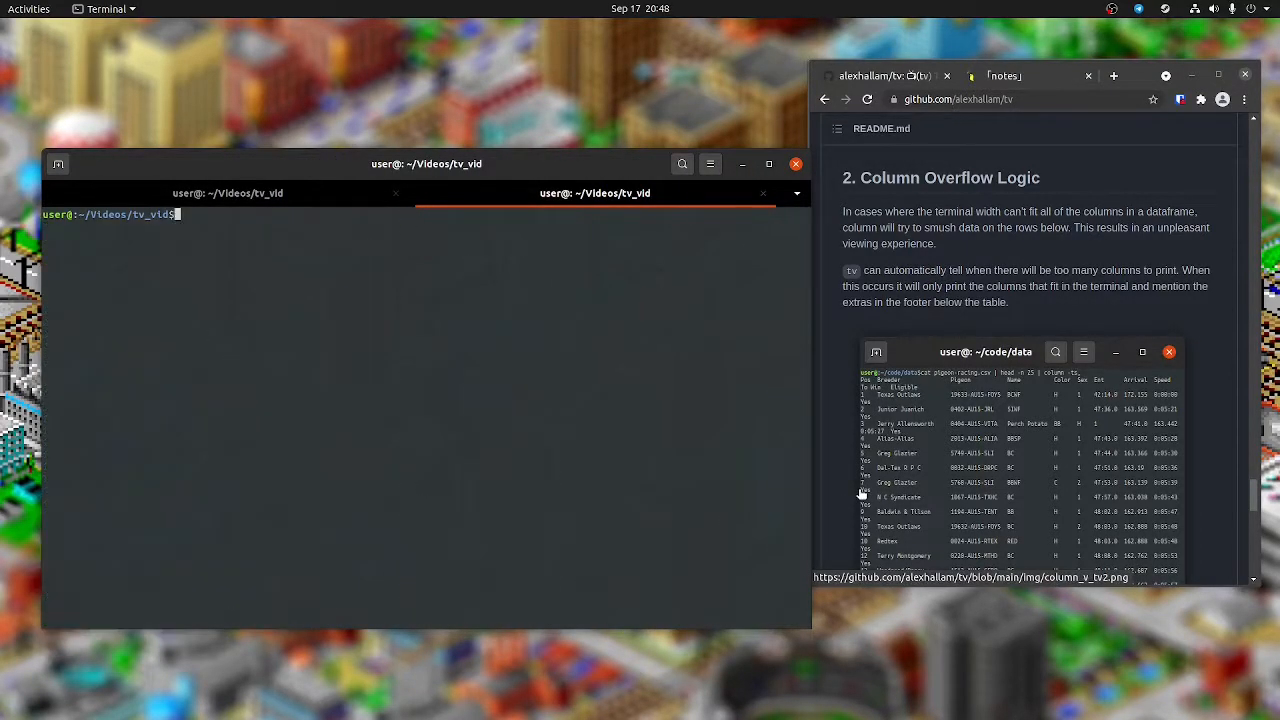
{"action": "key", "text": "Up"}
{"action": "key", "text": "Return"}
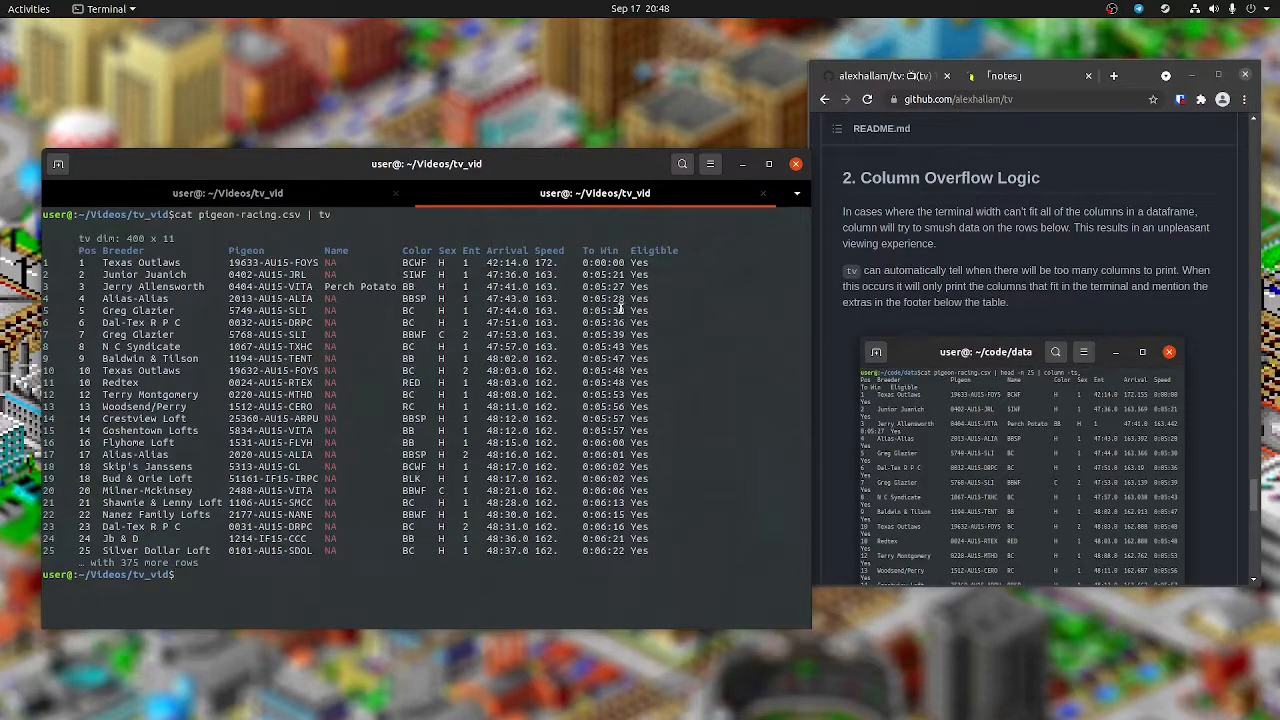
Tick the tv vs column checkbox in notes.md and save it with :w.
{"action": "left_click", "coordinate": [337, 193]}
{"action": "type", "text": "x] tv vs column"}
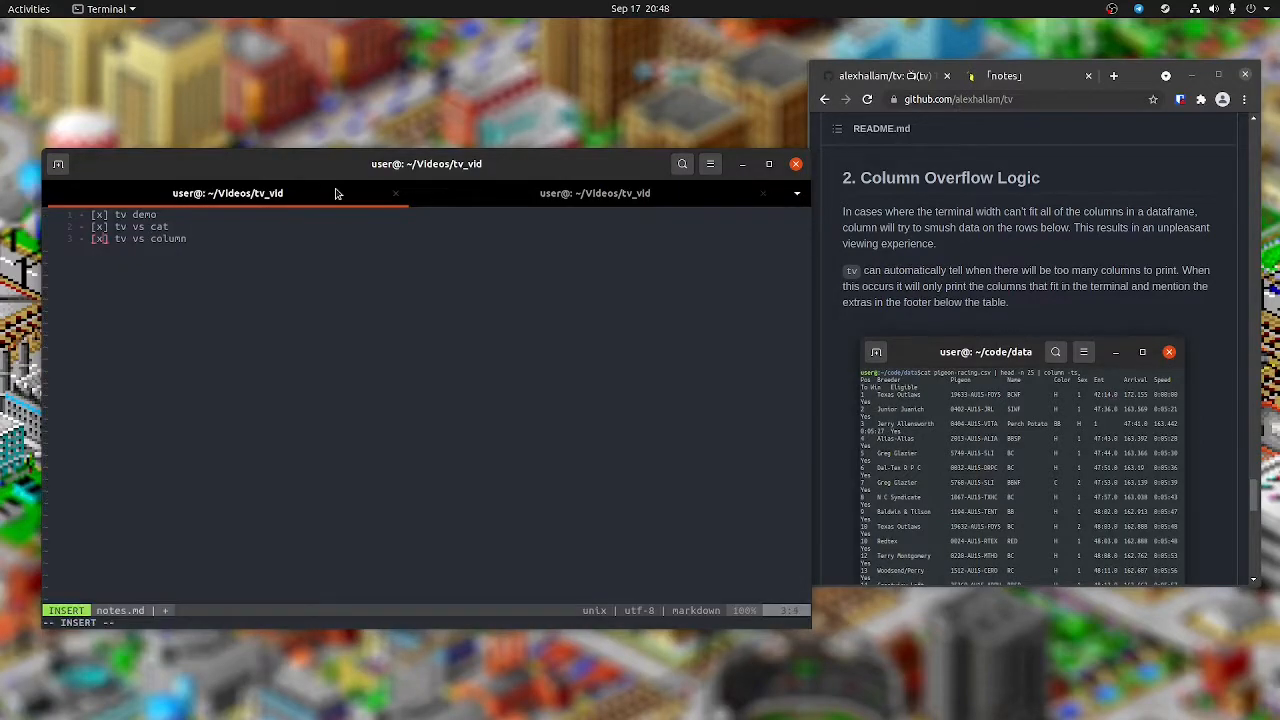
{"action": "key", "text": "Escape"}
{"action": "type", "text": ":w"}
{"action": "key", "text": "Return"}
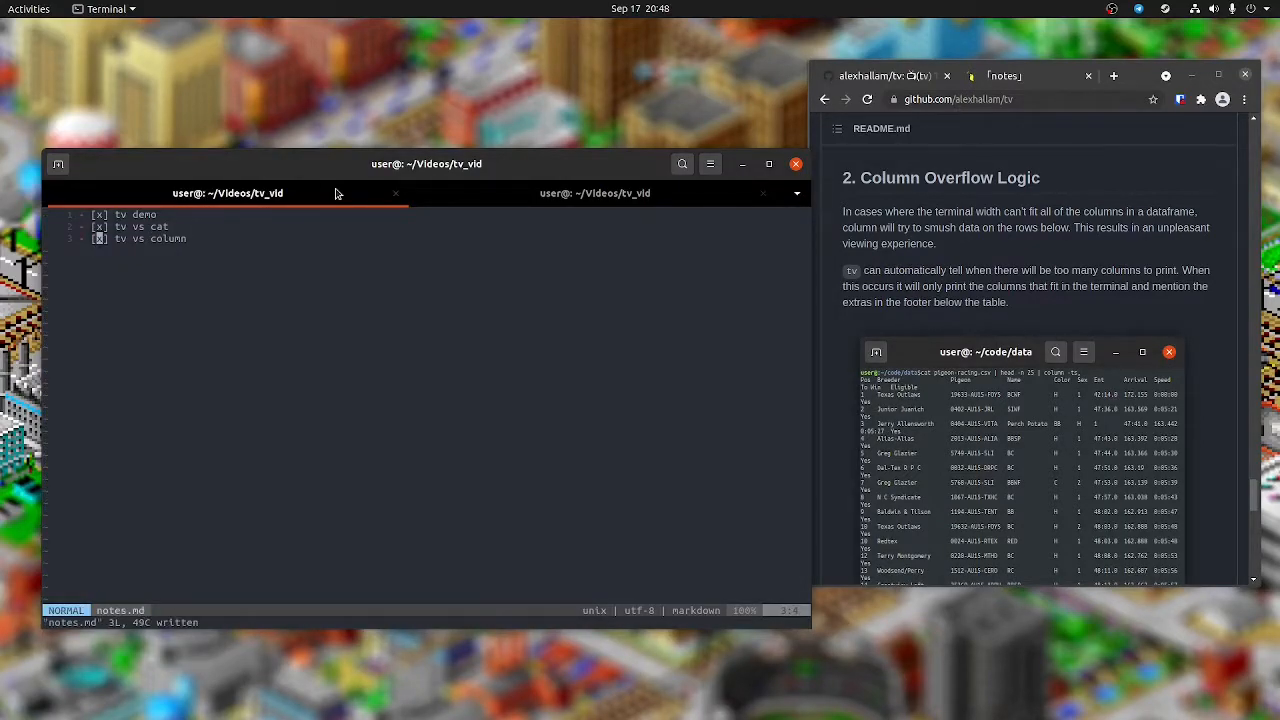
Check the rendered notes checklist in Chrome, then return to the tv output.
{"action": "left_click", "coordinate": [1003, 76]}
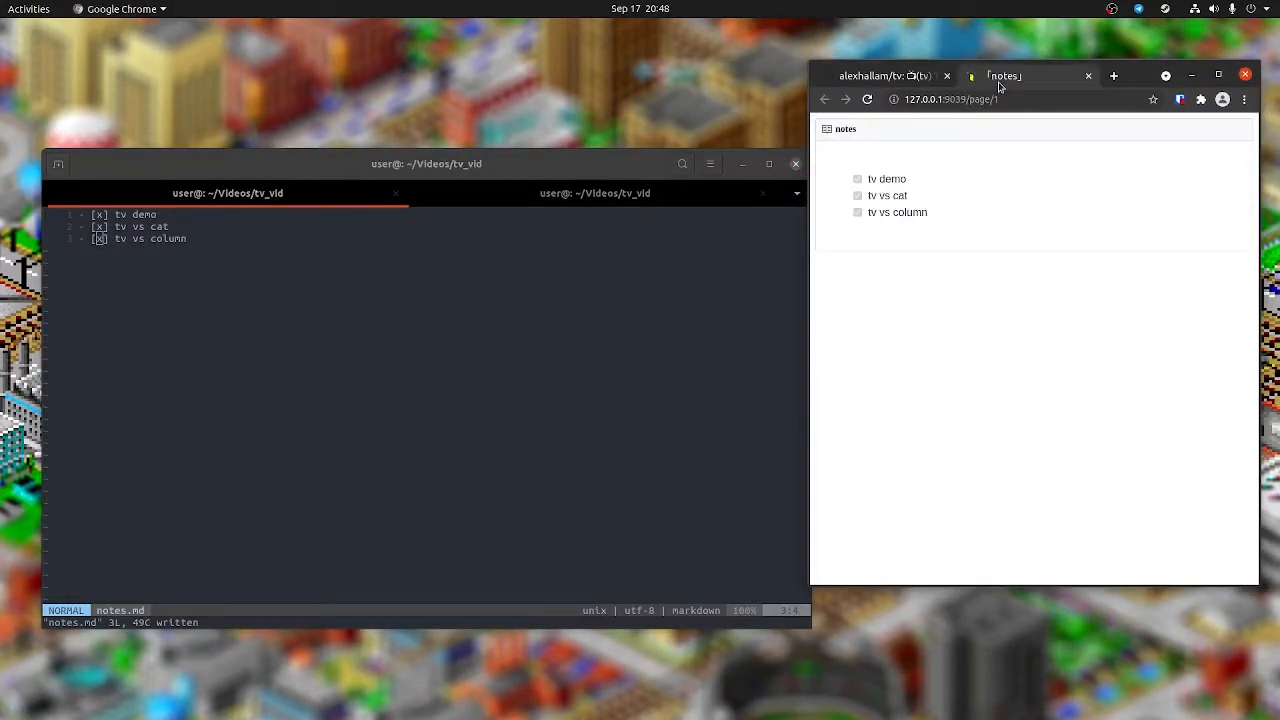
{"action": "left_click", "coordinate": [538, 193]}
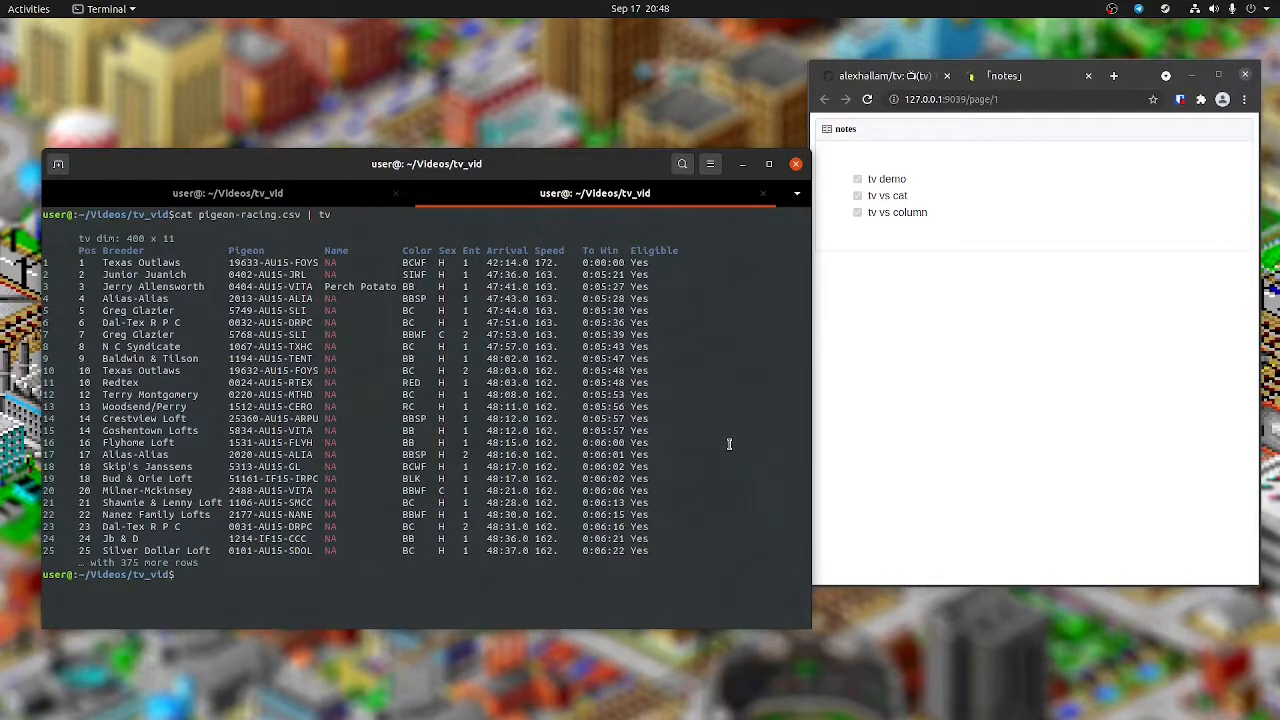